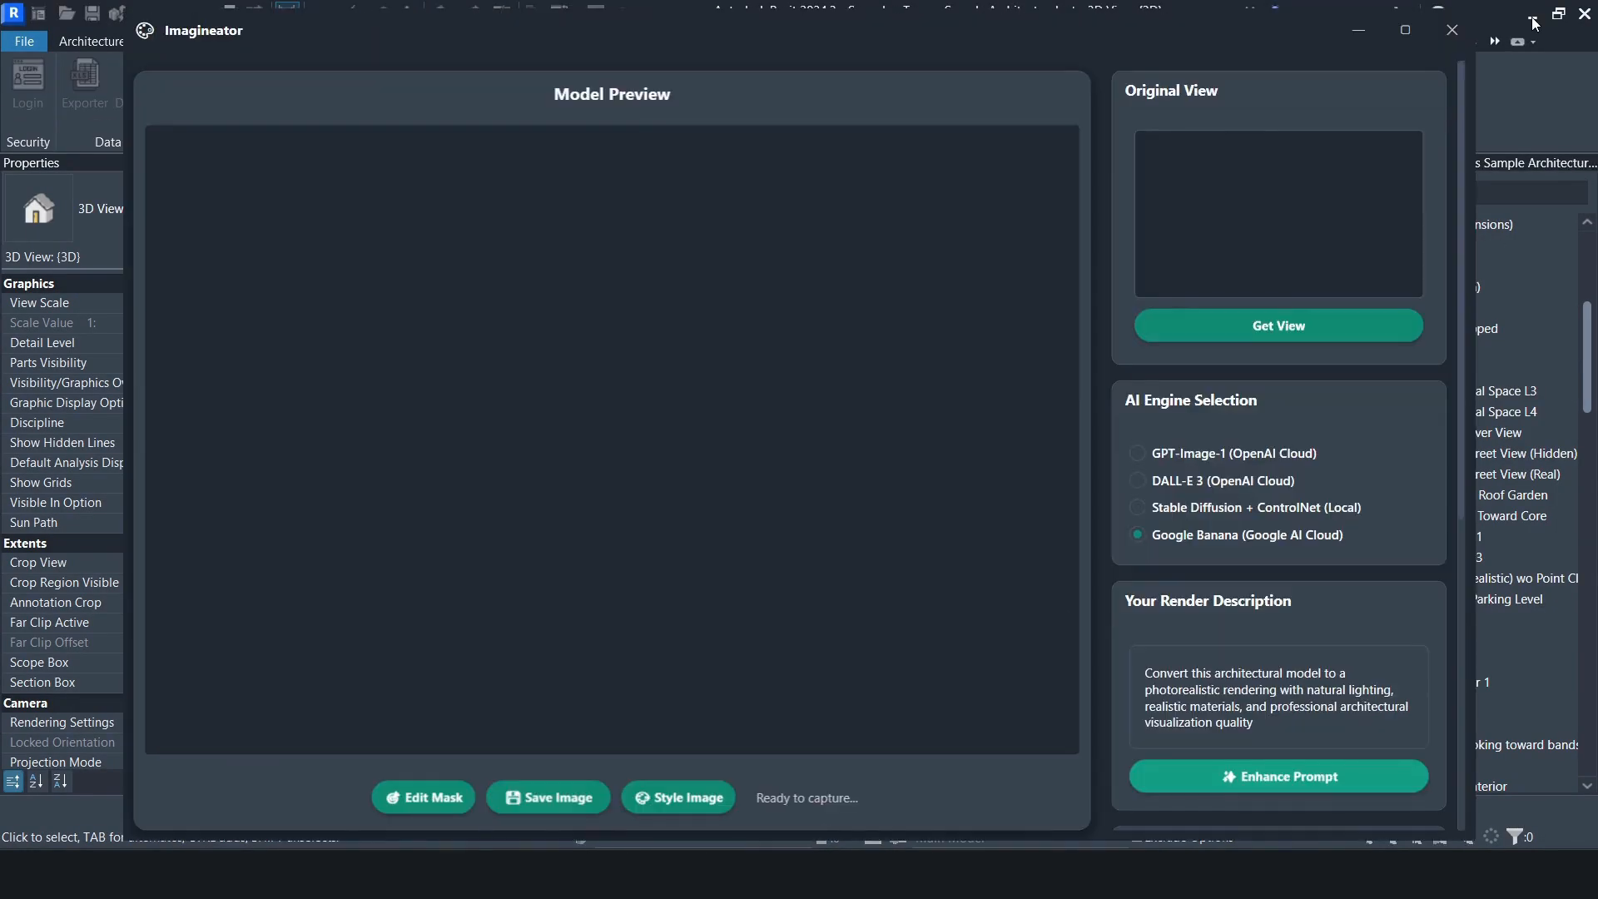
Load the current 3D view of the building into Imagineator and select the Google Banana (Google AI Cloud) engine
scroll(1216, 287, down, 3)
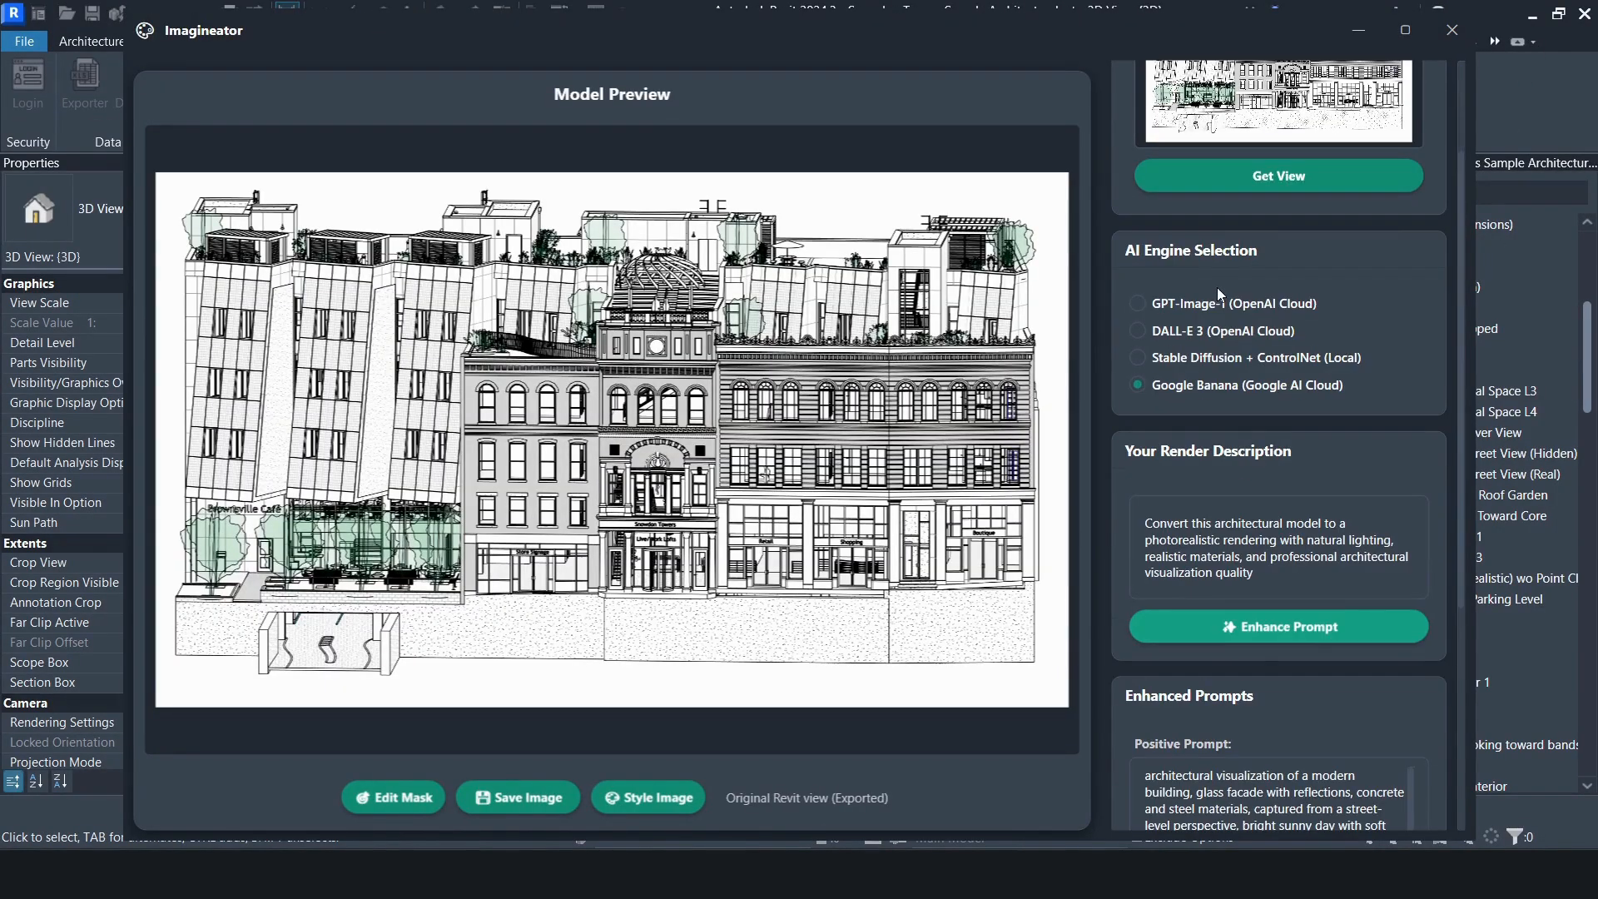
click(1233, 360)
click(1237, 386)
scroll(1295, 535, down, 4)
click(907, 522)
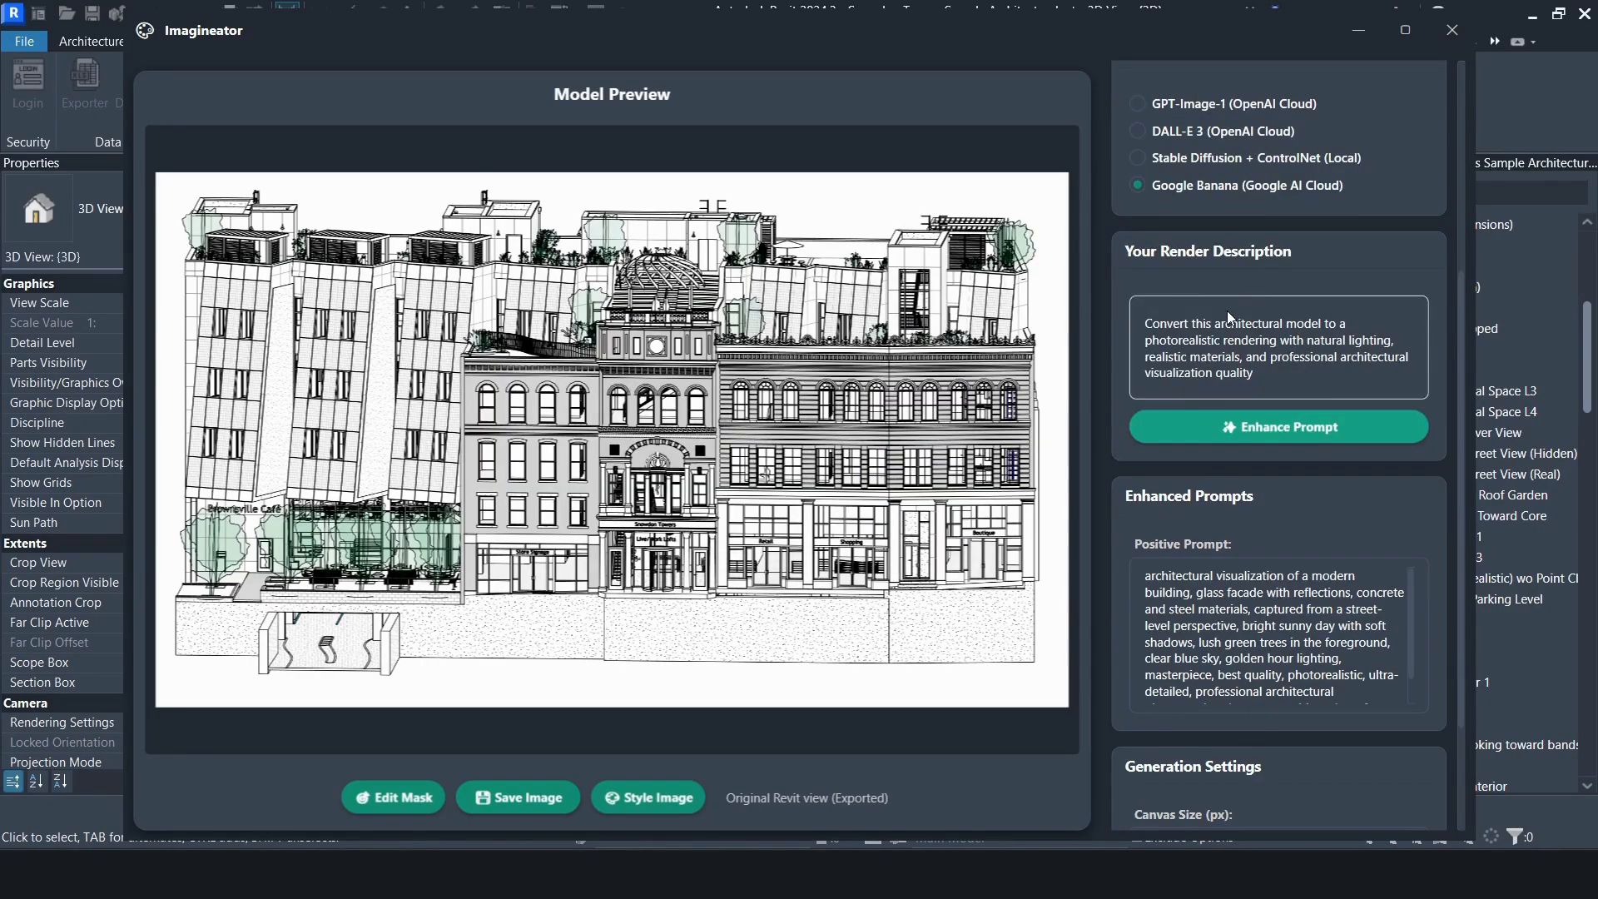
scroll(1227, 311, up, 2)
scroll(1227, 311, down, 3)
Maximize Imagineator, replace the positive prompt with the copied photorealistic exterior prompt that hides the basement level, and generate the render
click(1405, 30)
scroll(1515, 646, down, 2)
click(1419, 463)
key(ctrl+a)
key(ctrl+v)
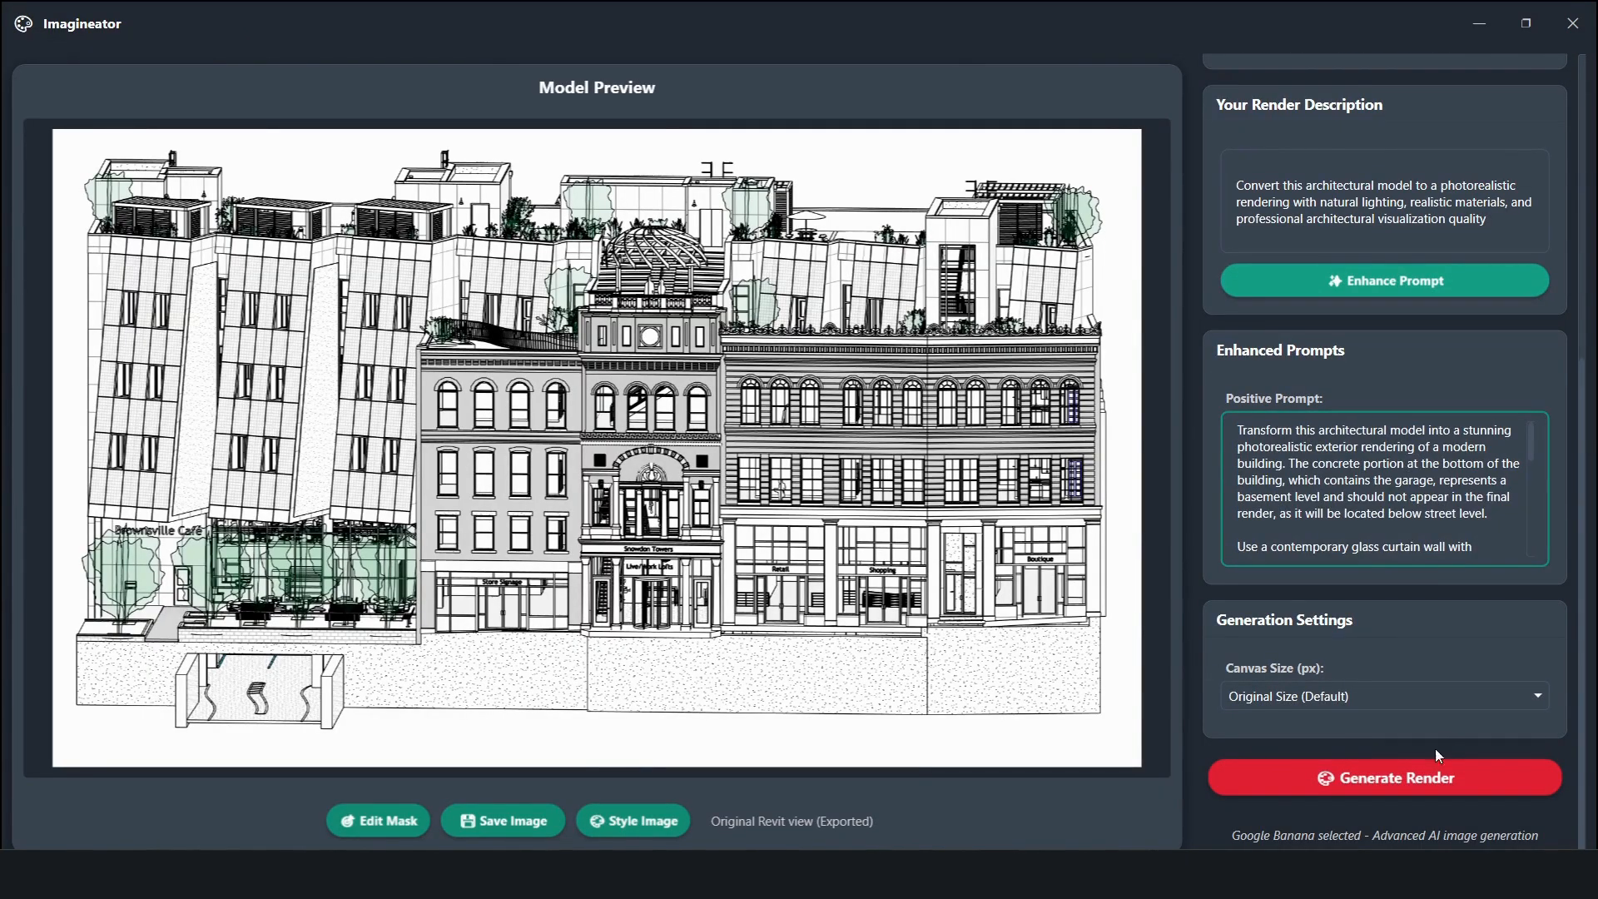
click(1427, 775)
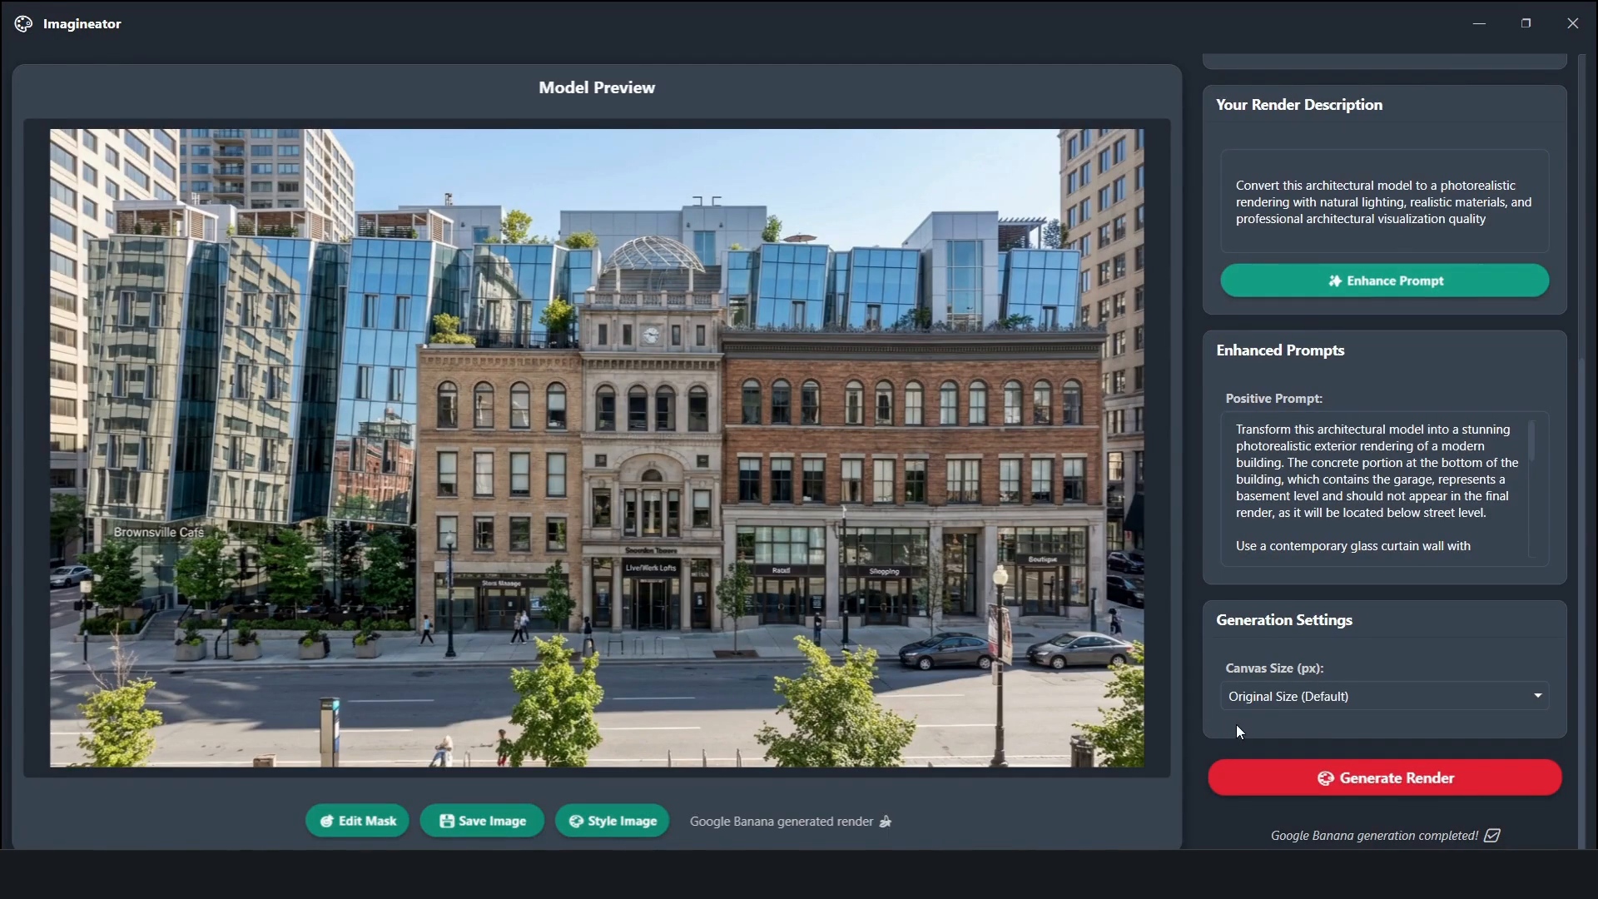
Save the photorealistic exterior render as a PNG image in the Excel folder
scroll(1237, 731, up, 1)
click(487, 819)
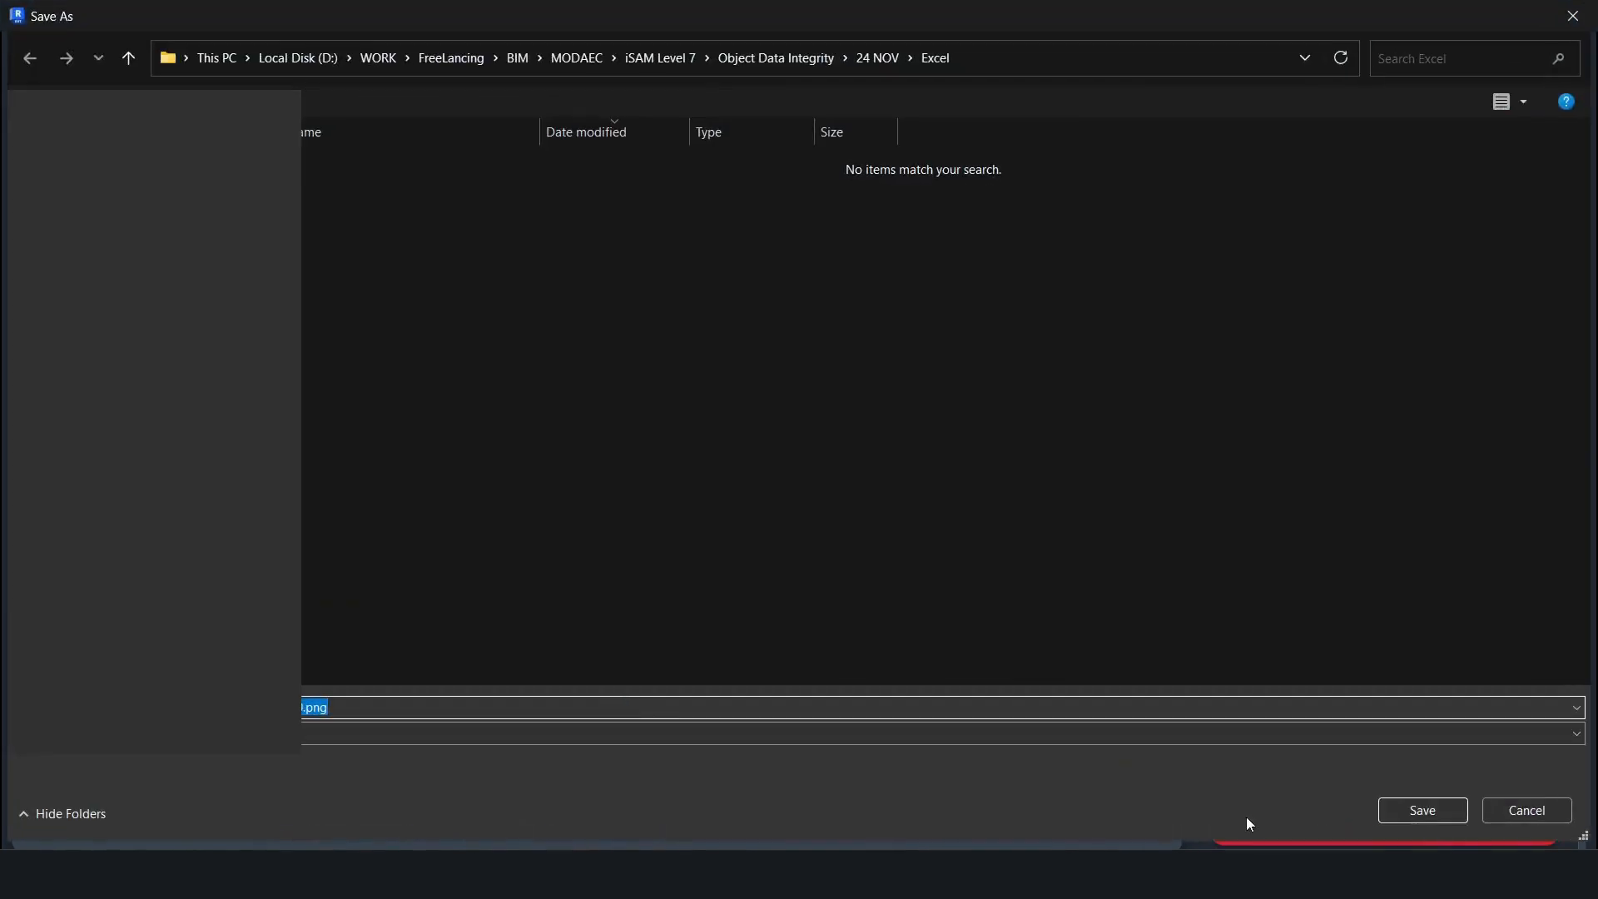
click(1430, 806)
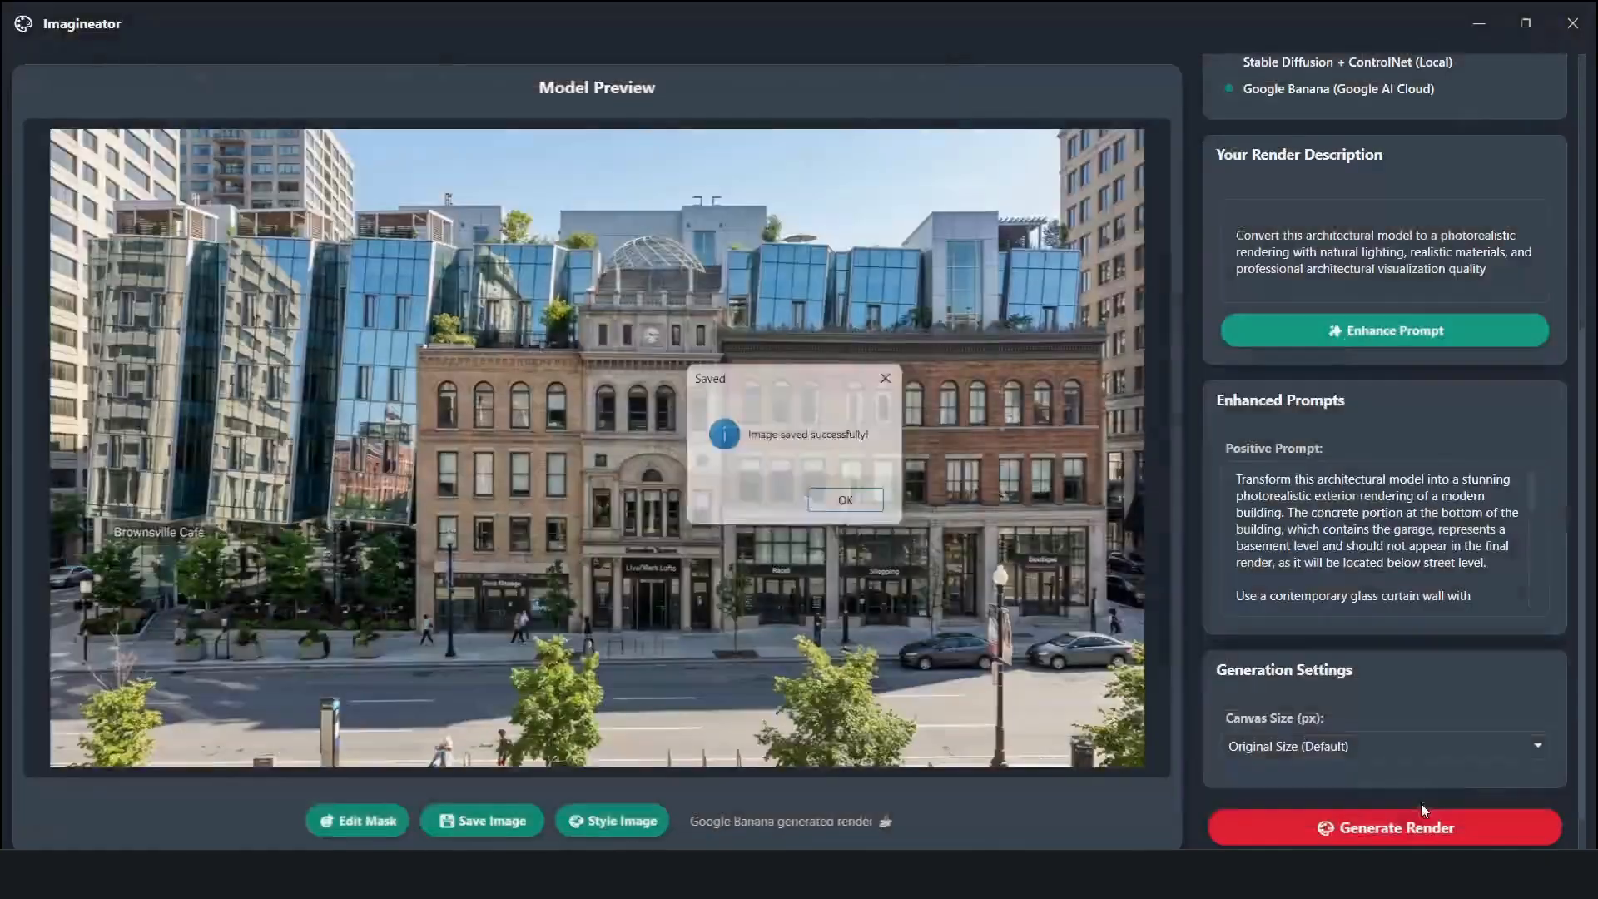
click(854, 509)
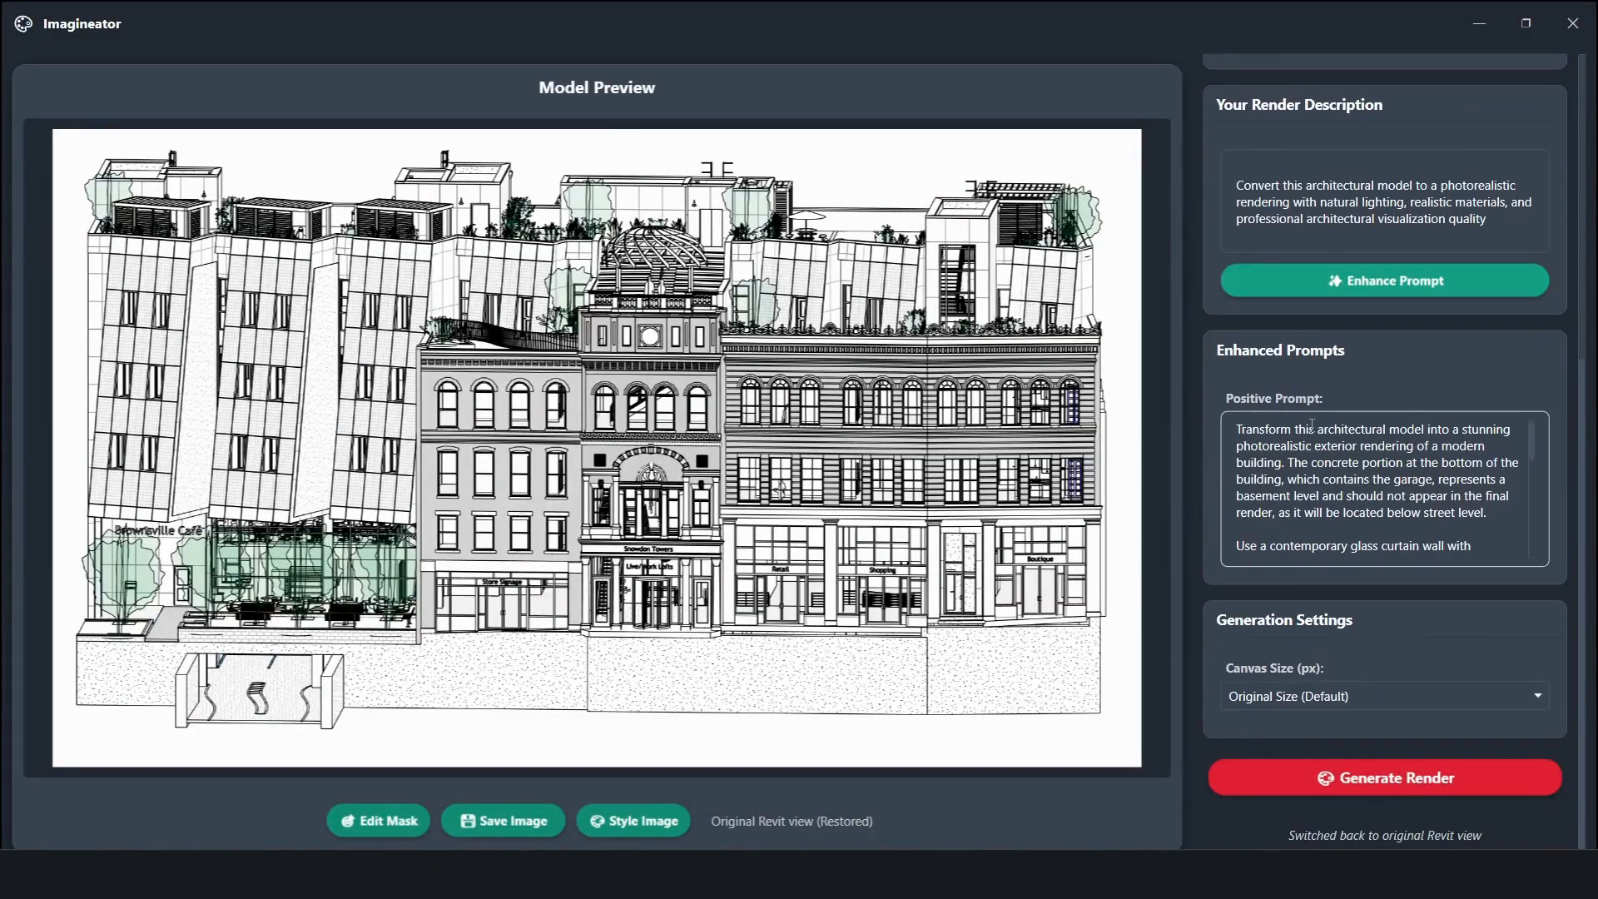
Replace the positive prompt with "transform this archtectural design to this render style the style is attached with the image also make it in surrounding urban"
click(1312, 425)
key(ctrl+a)
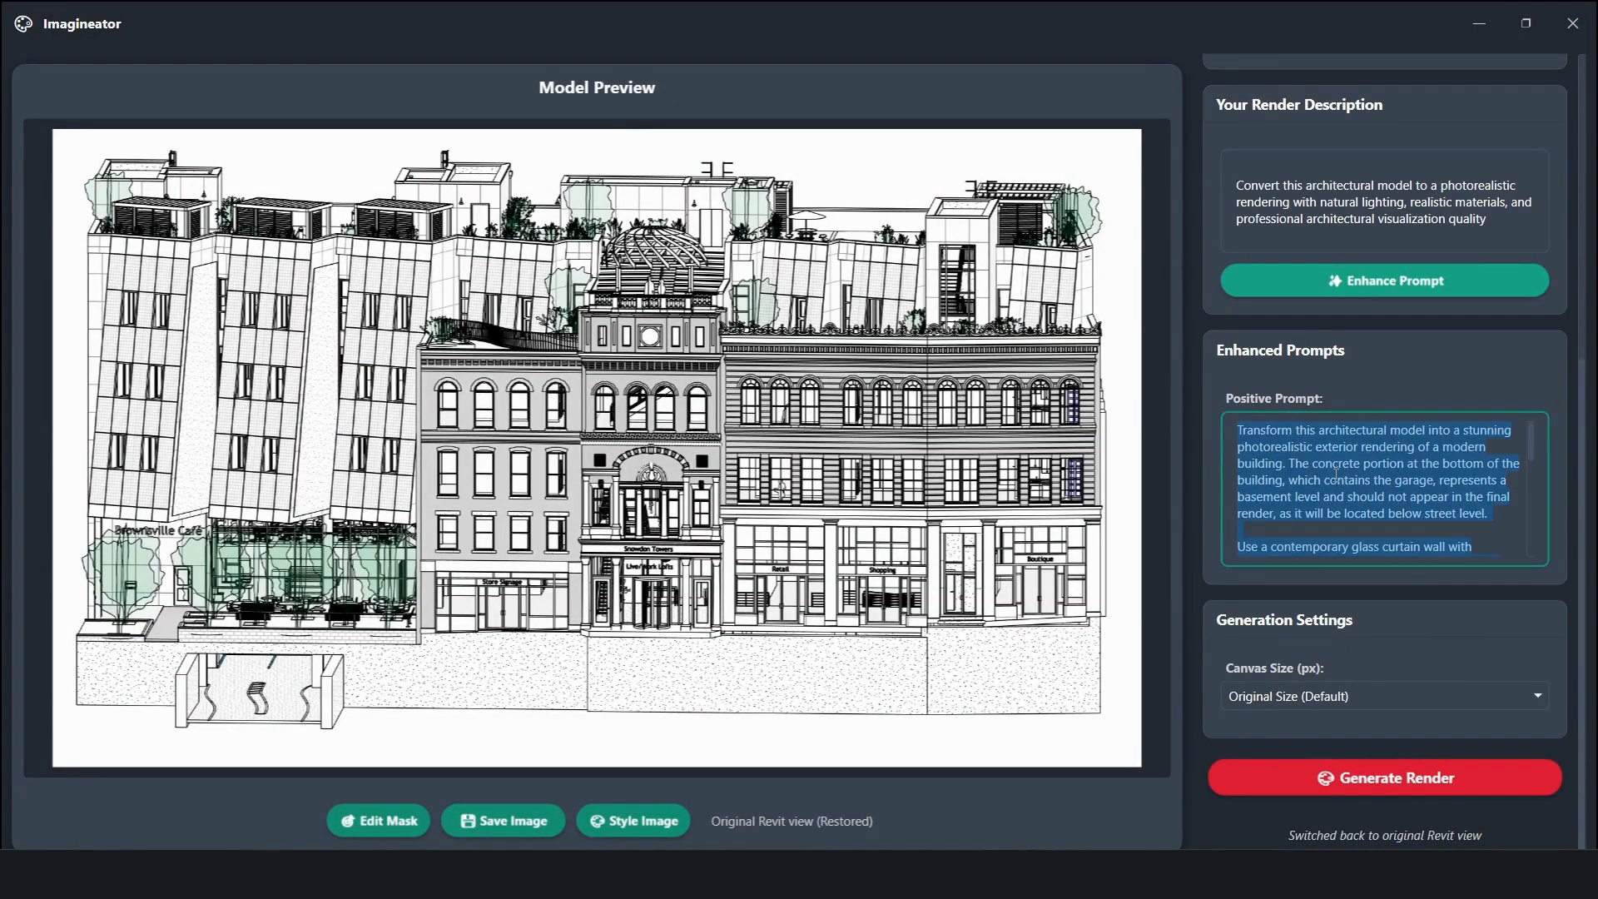
text(transform this )
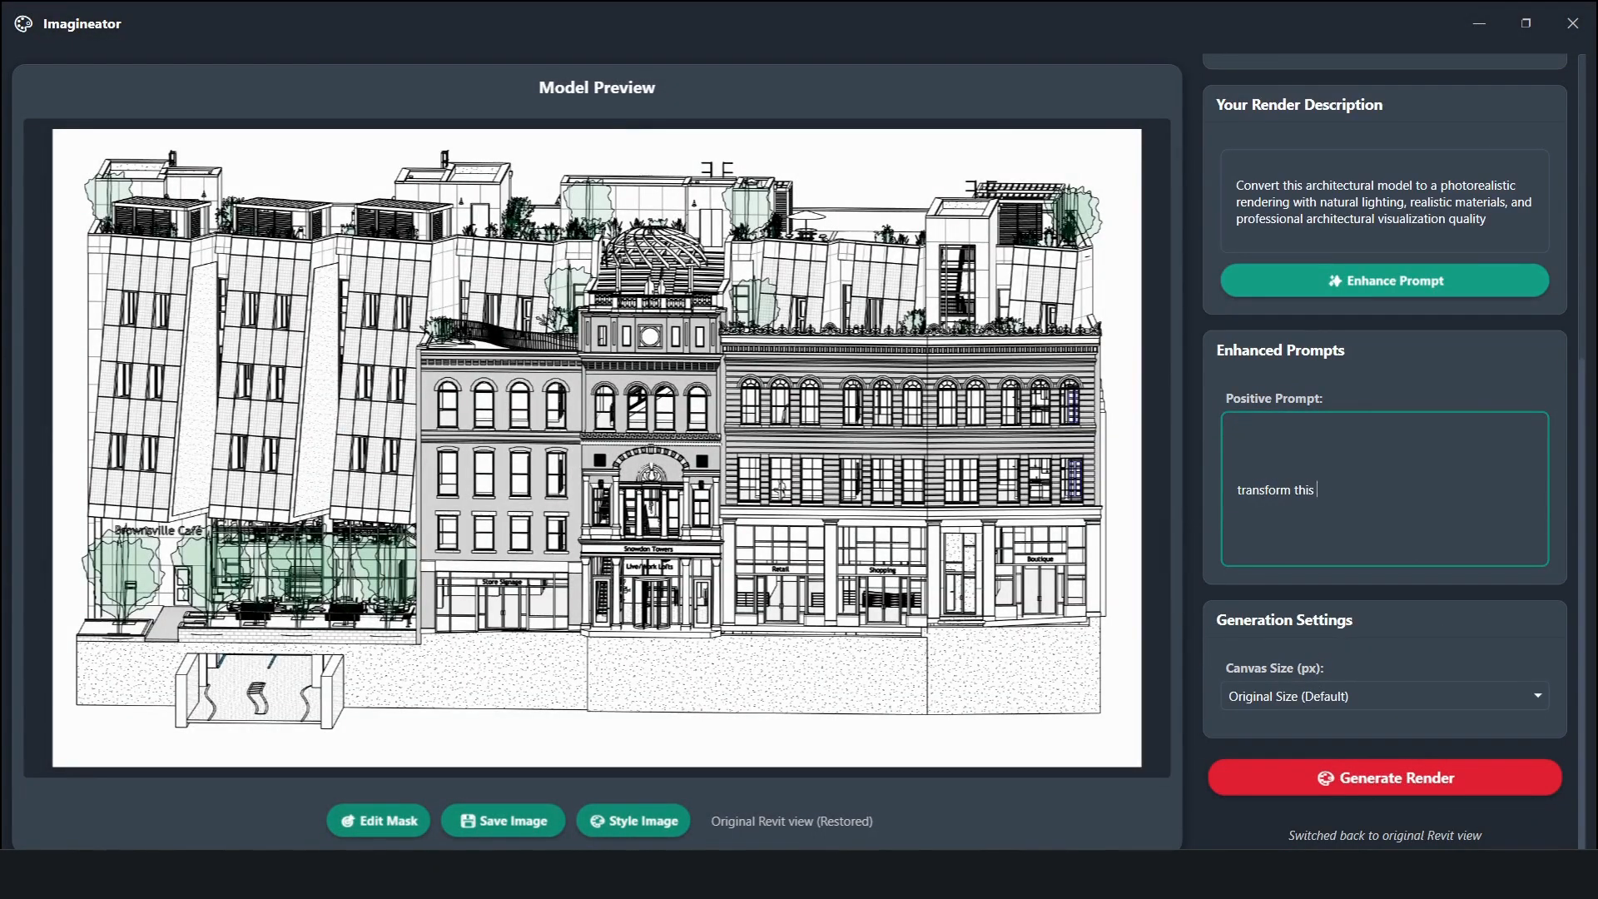
text(archtectural design i)
text(n the)
key(BackSpace)
key(BackSpace)
key(BackSpace)
key(BackSpace)
key(BackSpace)
key(BackSpace)
text(to this render st)
text(u)
key(BackSpace)
text(yle the style is attached with the image also make it in surrounding urban)
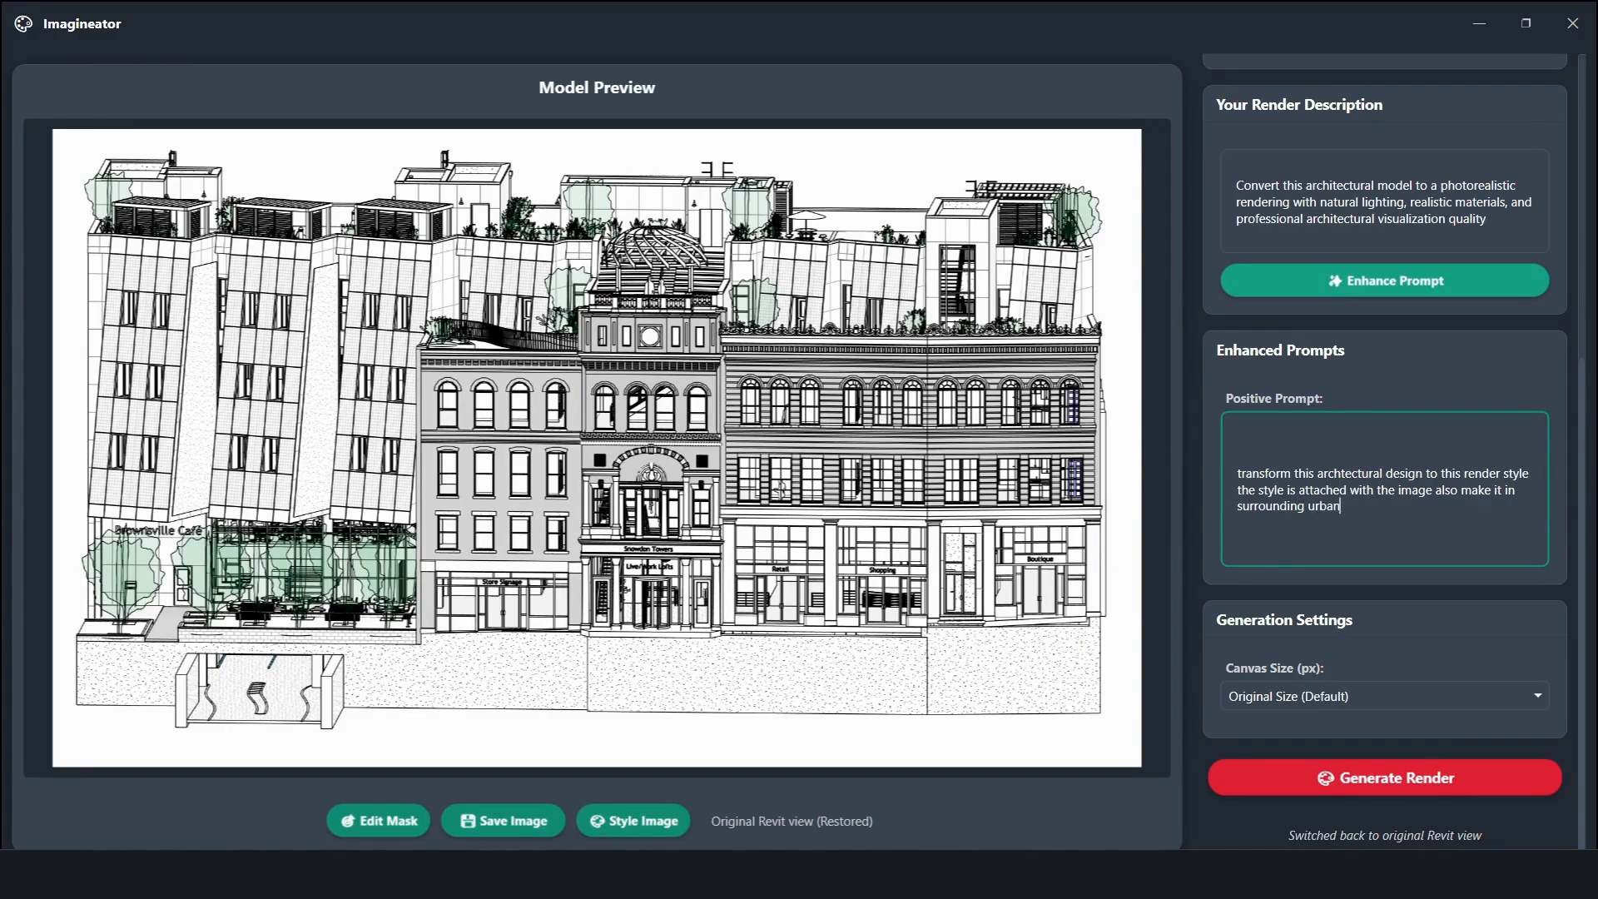
Extend the positive prompt with "enviroment the bottom part is basement that should be under street and not appearing"
text( enviroment the bottom part is basemen)
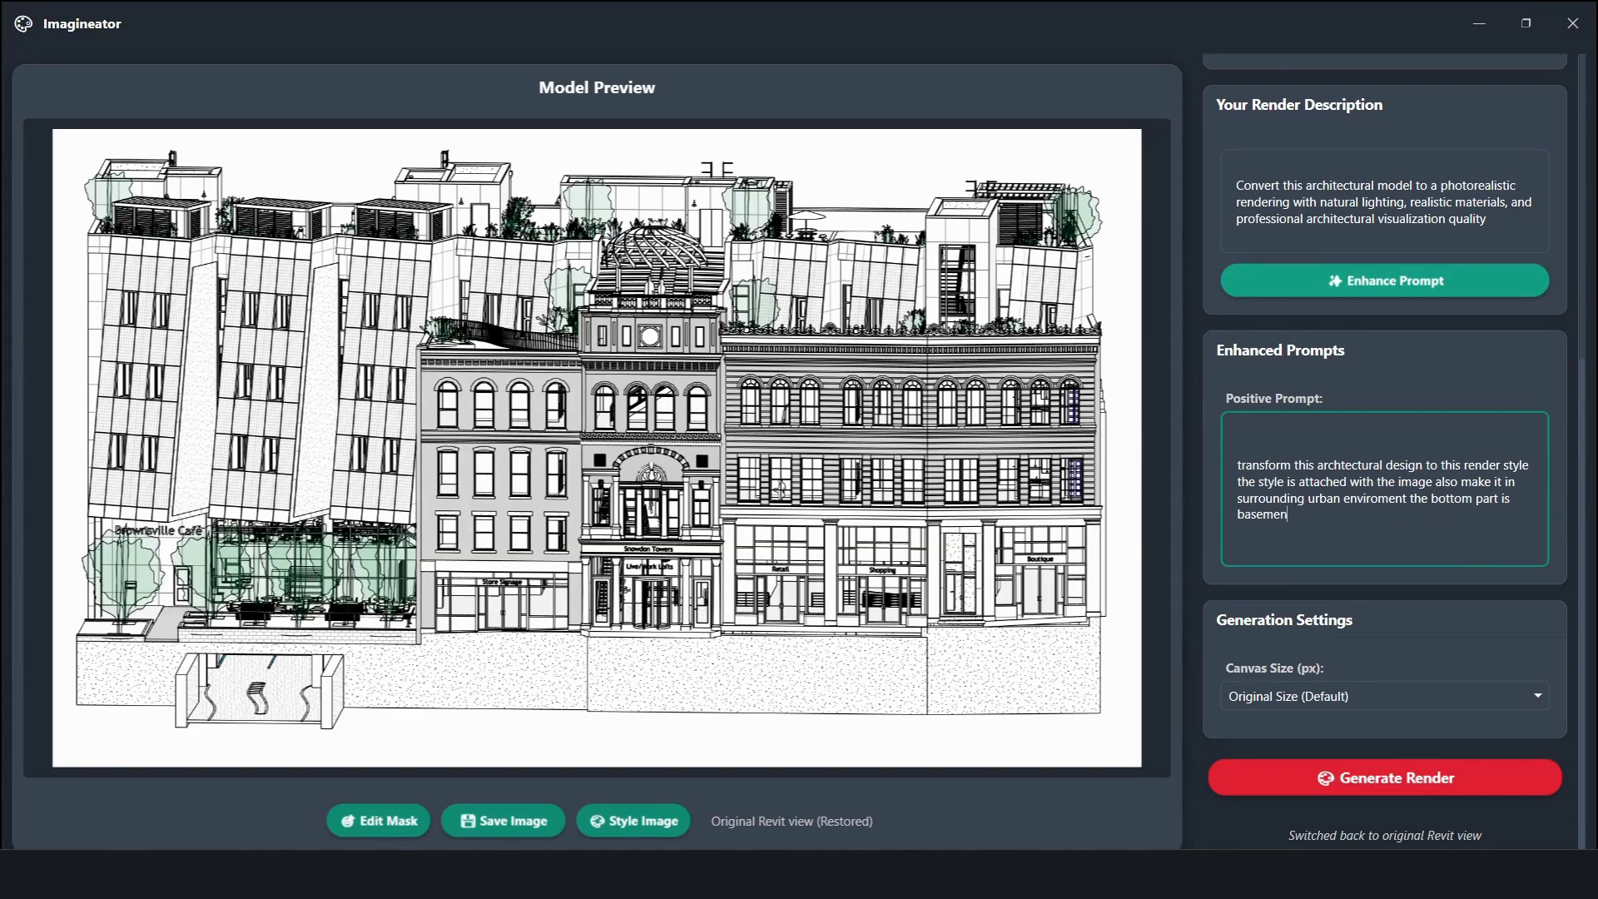
text(t that should be under street and not ab)
key(BackSpace)
text(pearing)
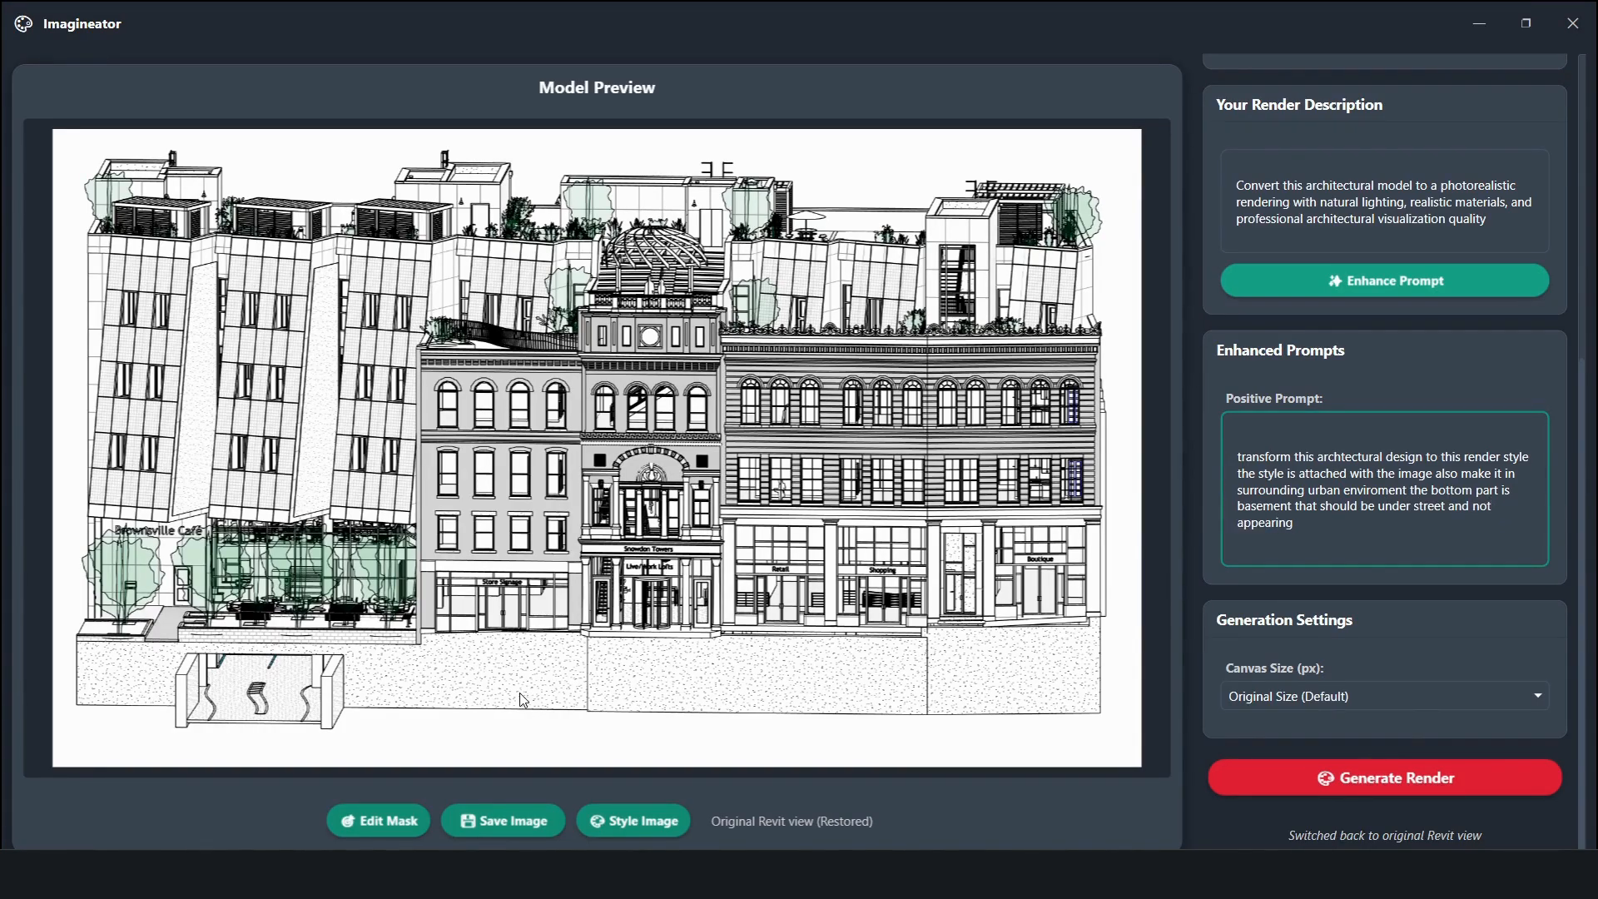
Load the white aerial model image from the Styles folder as style reference and generate the styled render
click(633, 821)
double_click(436, 204)
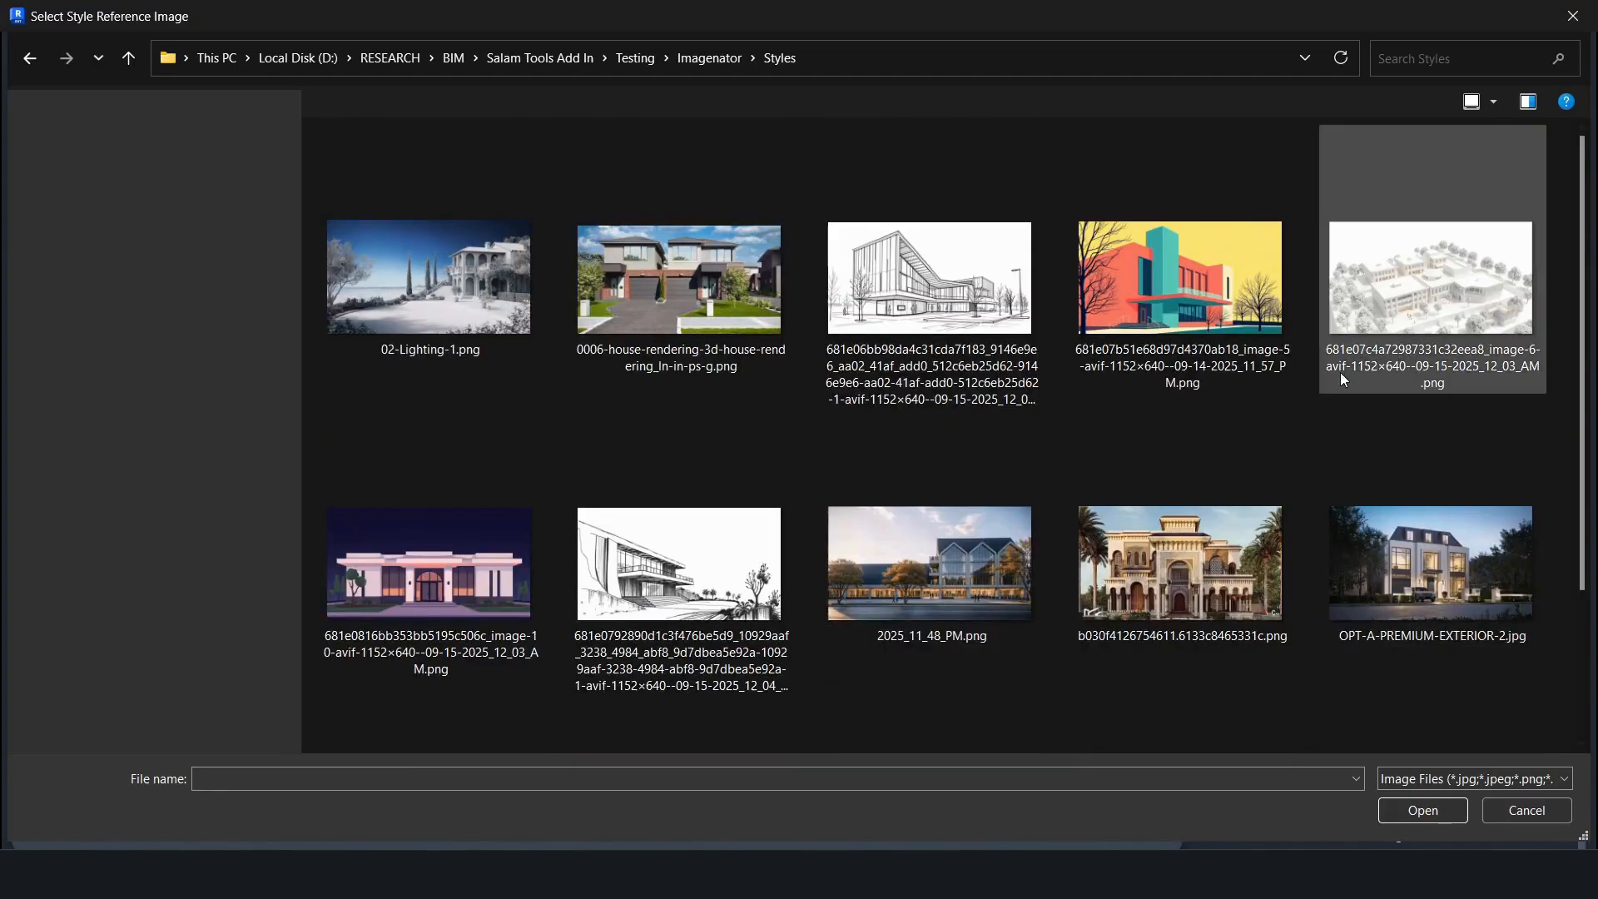
double_click(1357, 317)
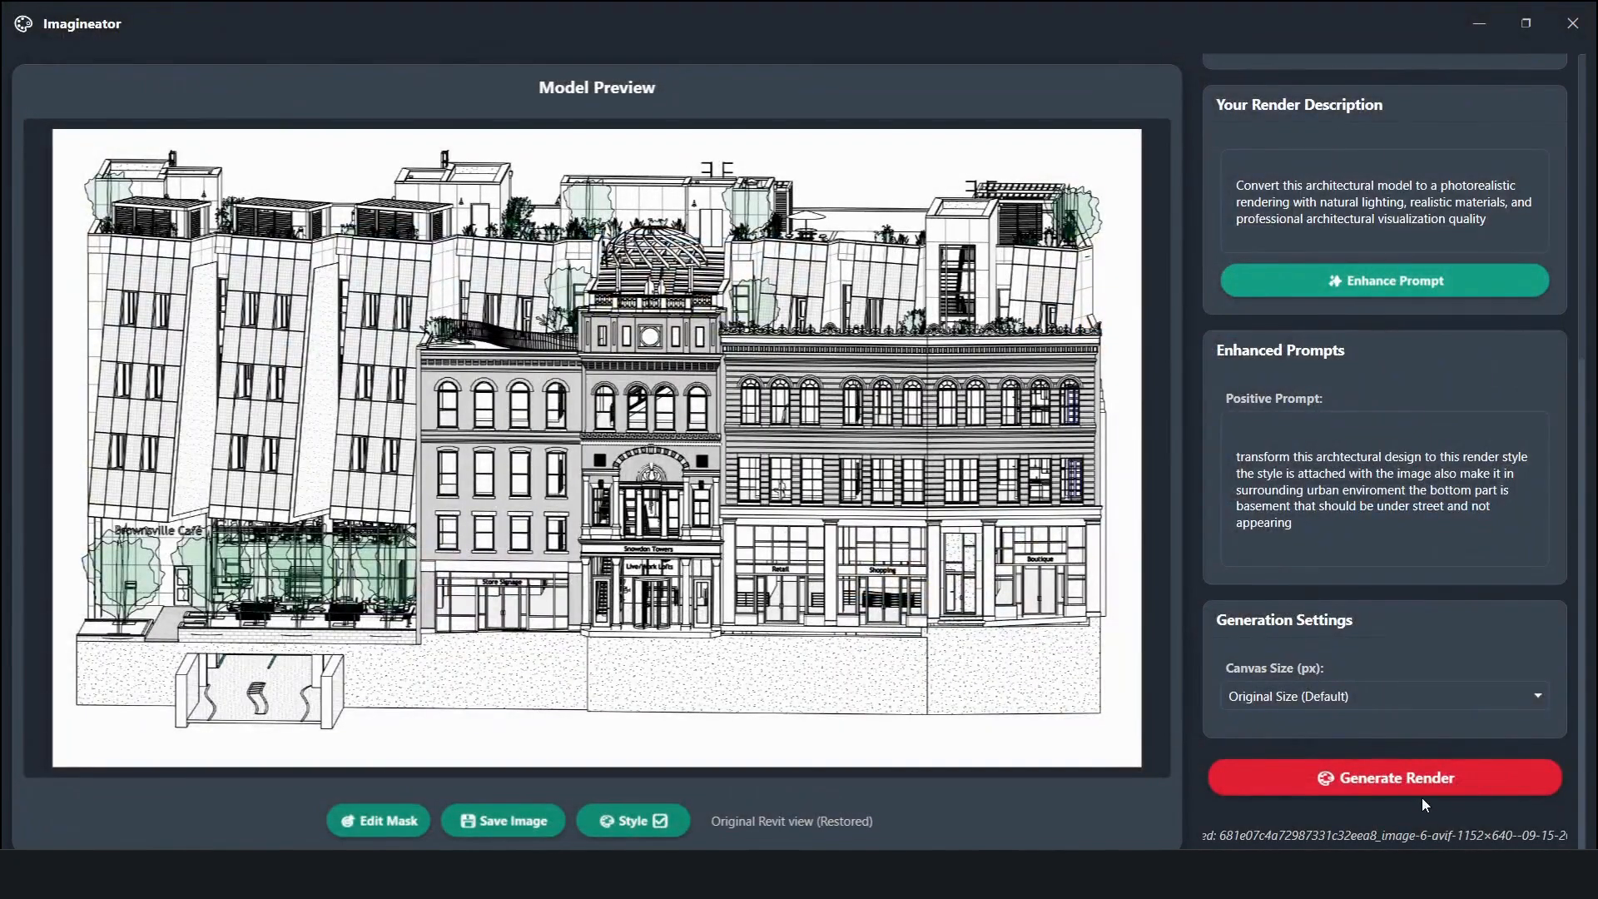
click(1418, 789)
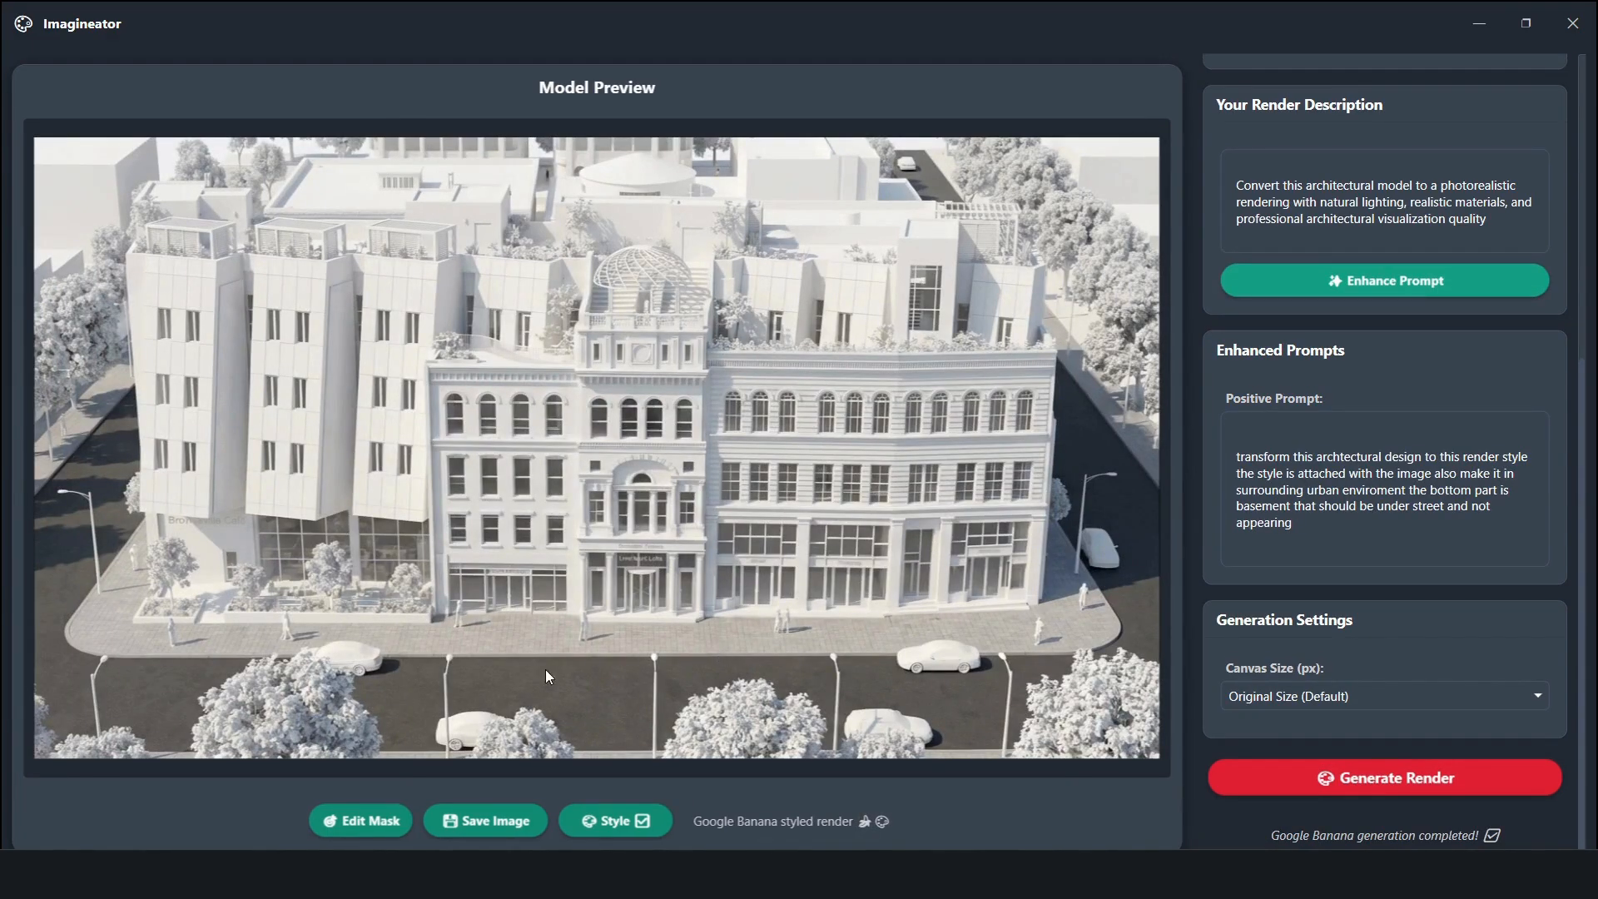
Restore the original building view, set the purple night illustration from the Styles folder as style reference, and generate the render
scroll(1340, 108, up, 5)
click(1340, 176)
click(633, 821)
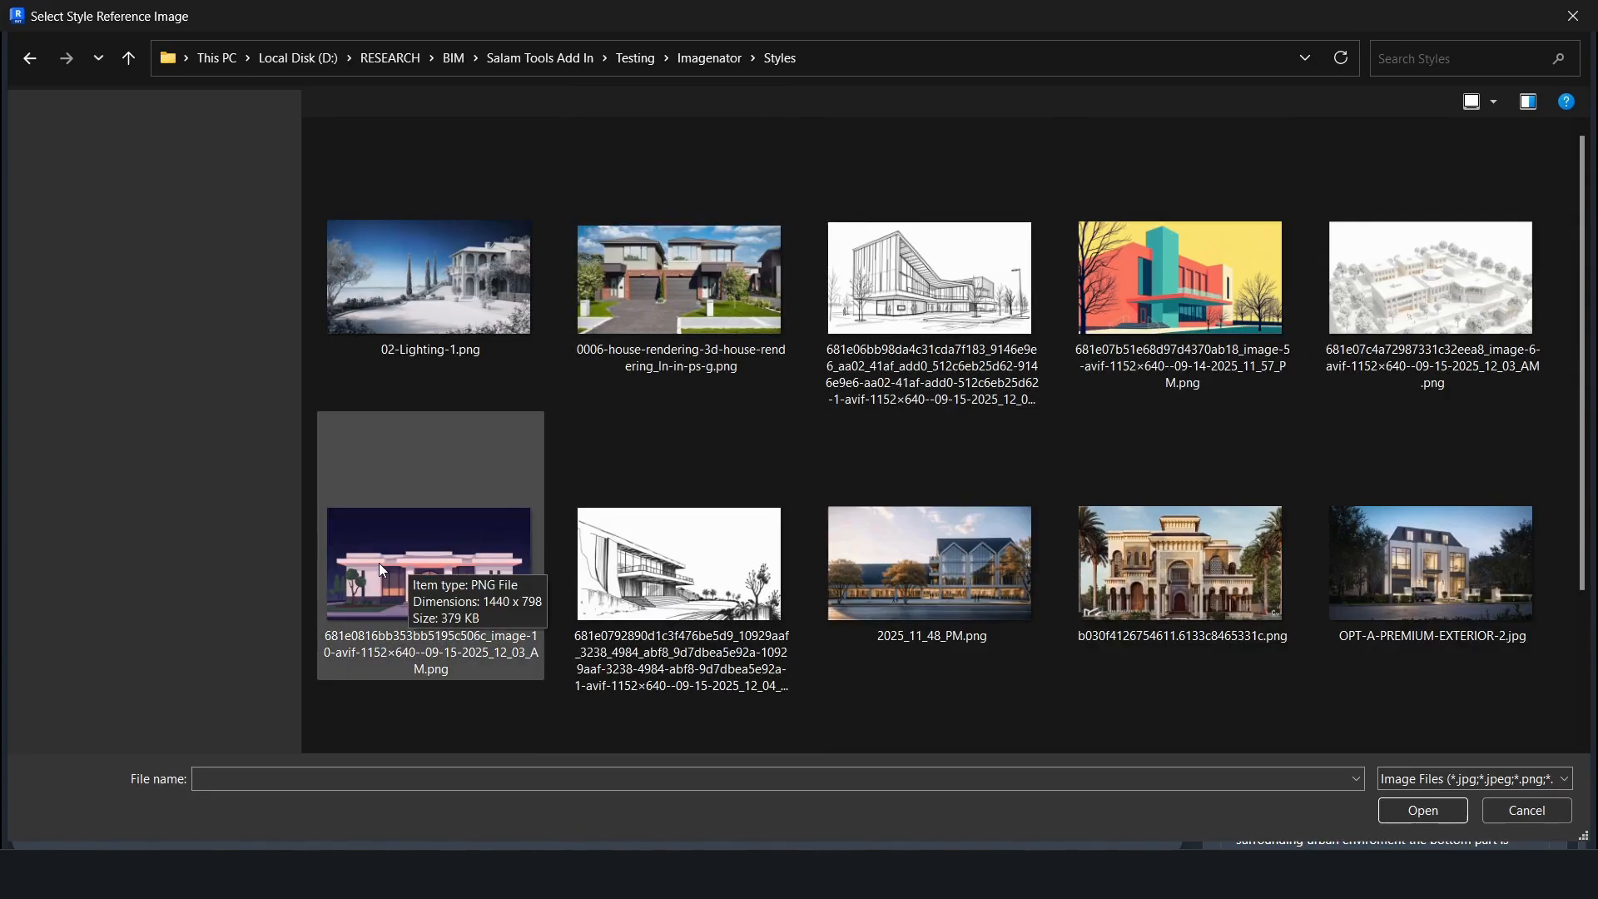
double_click(432, 579)
scroll(1505, 752, down, 5)
click(1415, 779)
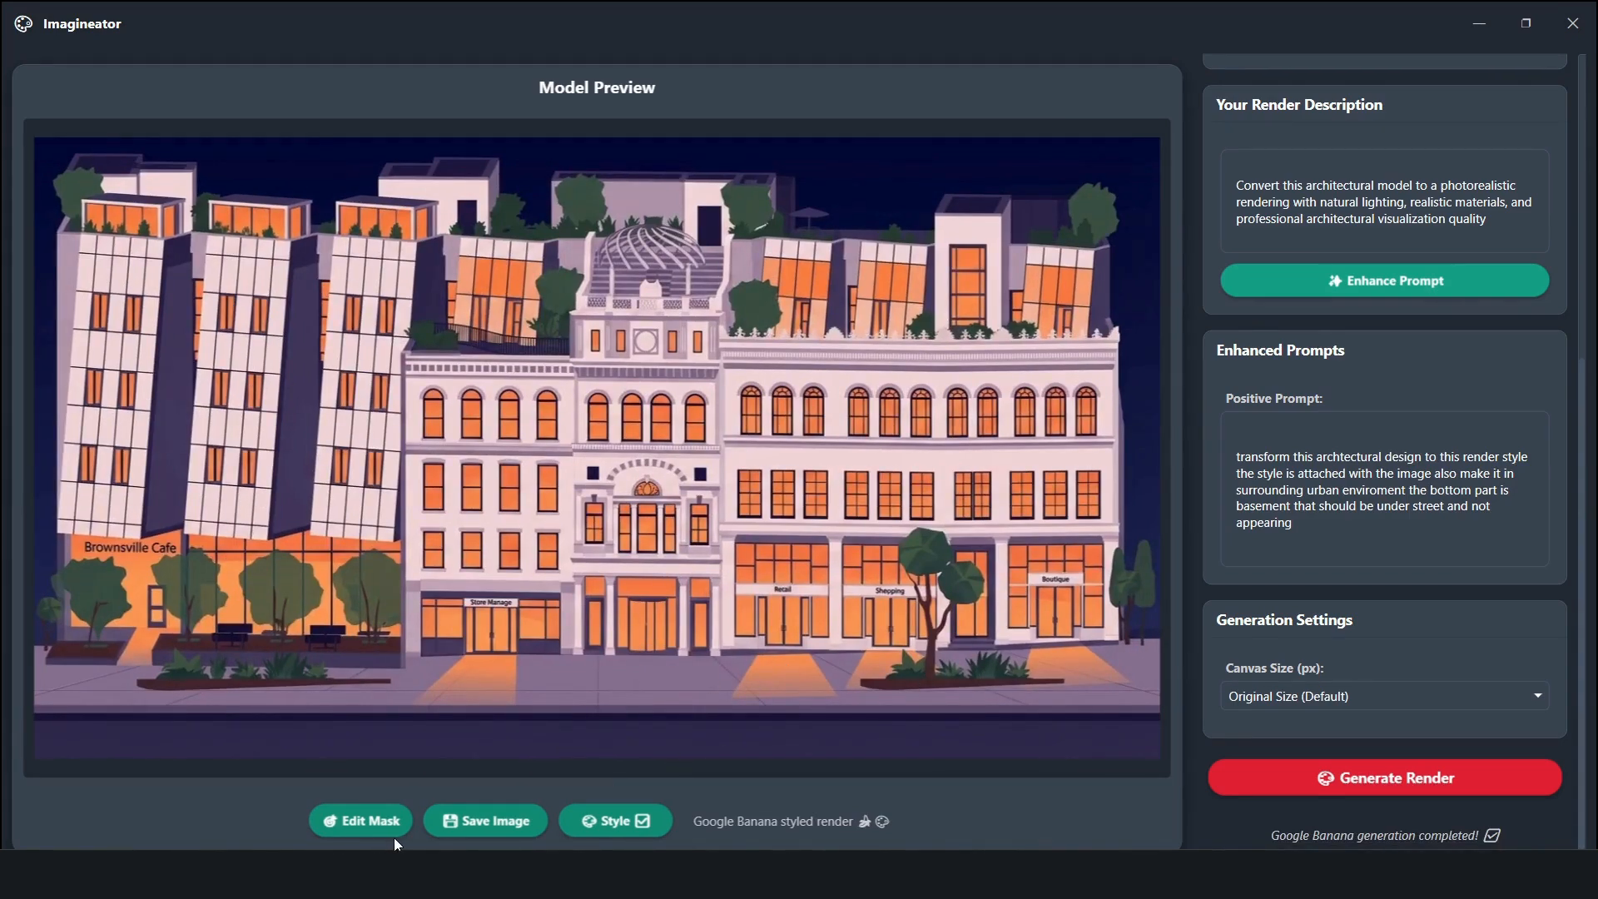
Save the night-style render to Downloads as AI_Render_20251124_225839.png
click(485, 820)
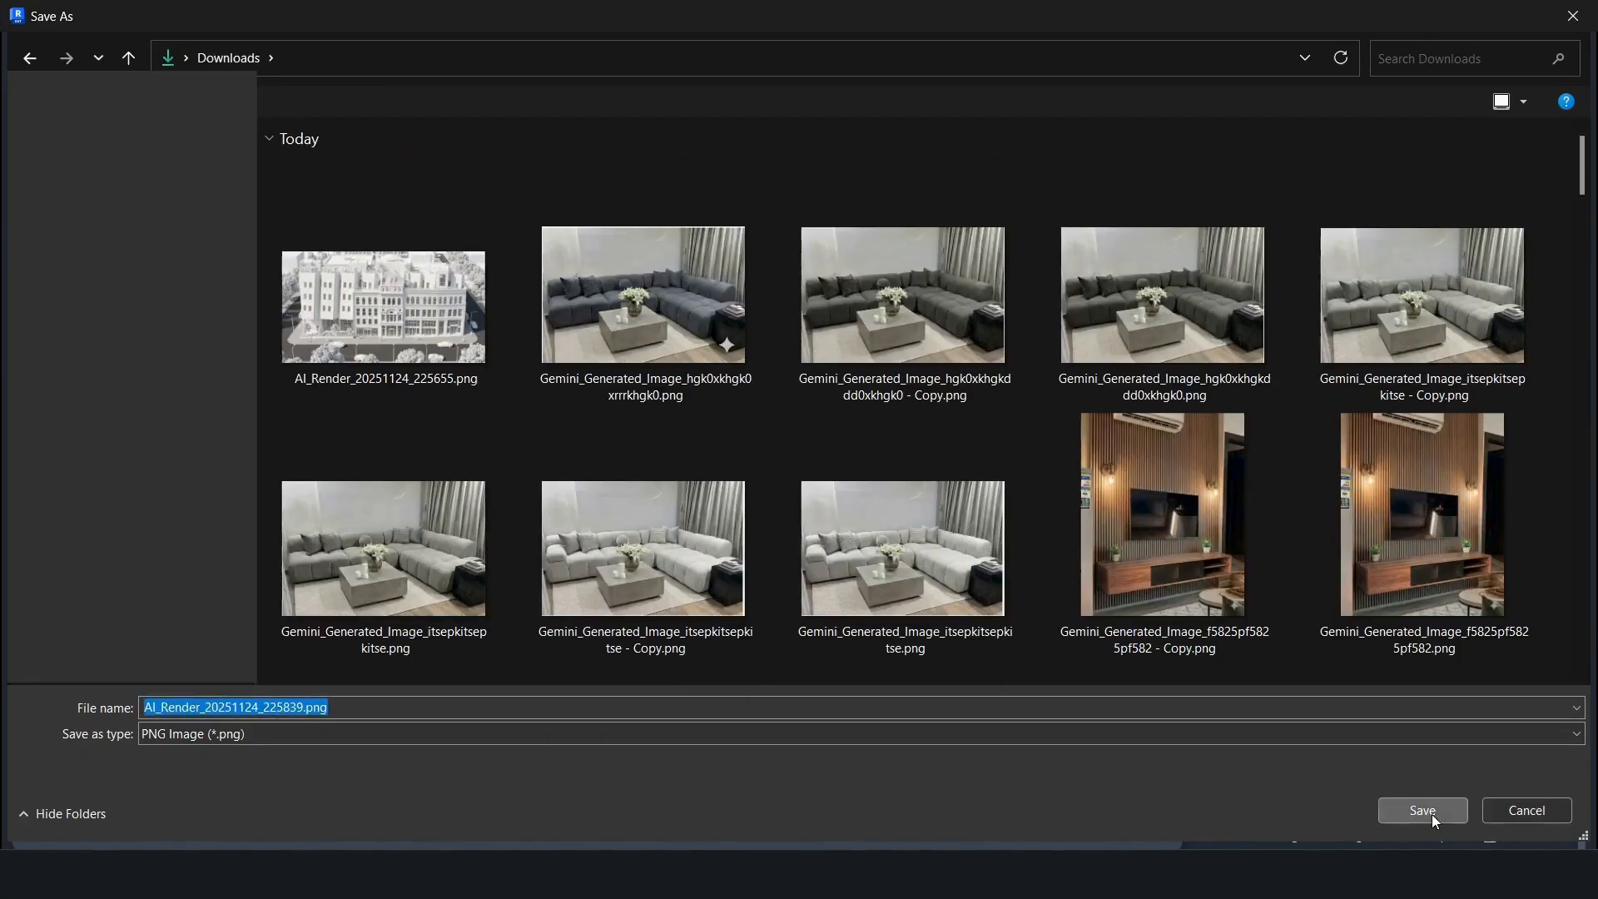
click(1431, 814)
click(843, 500)
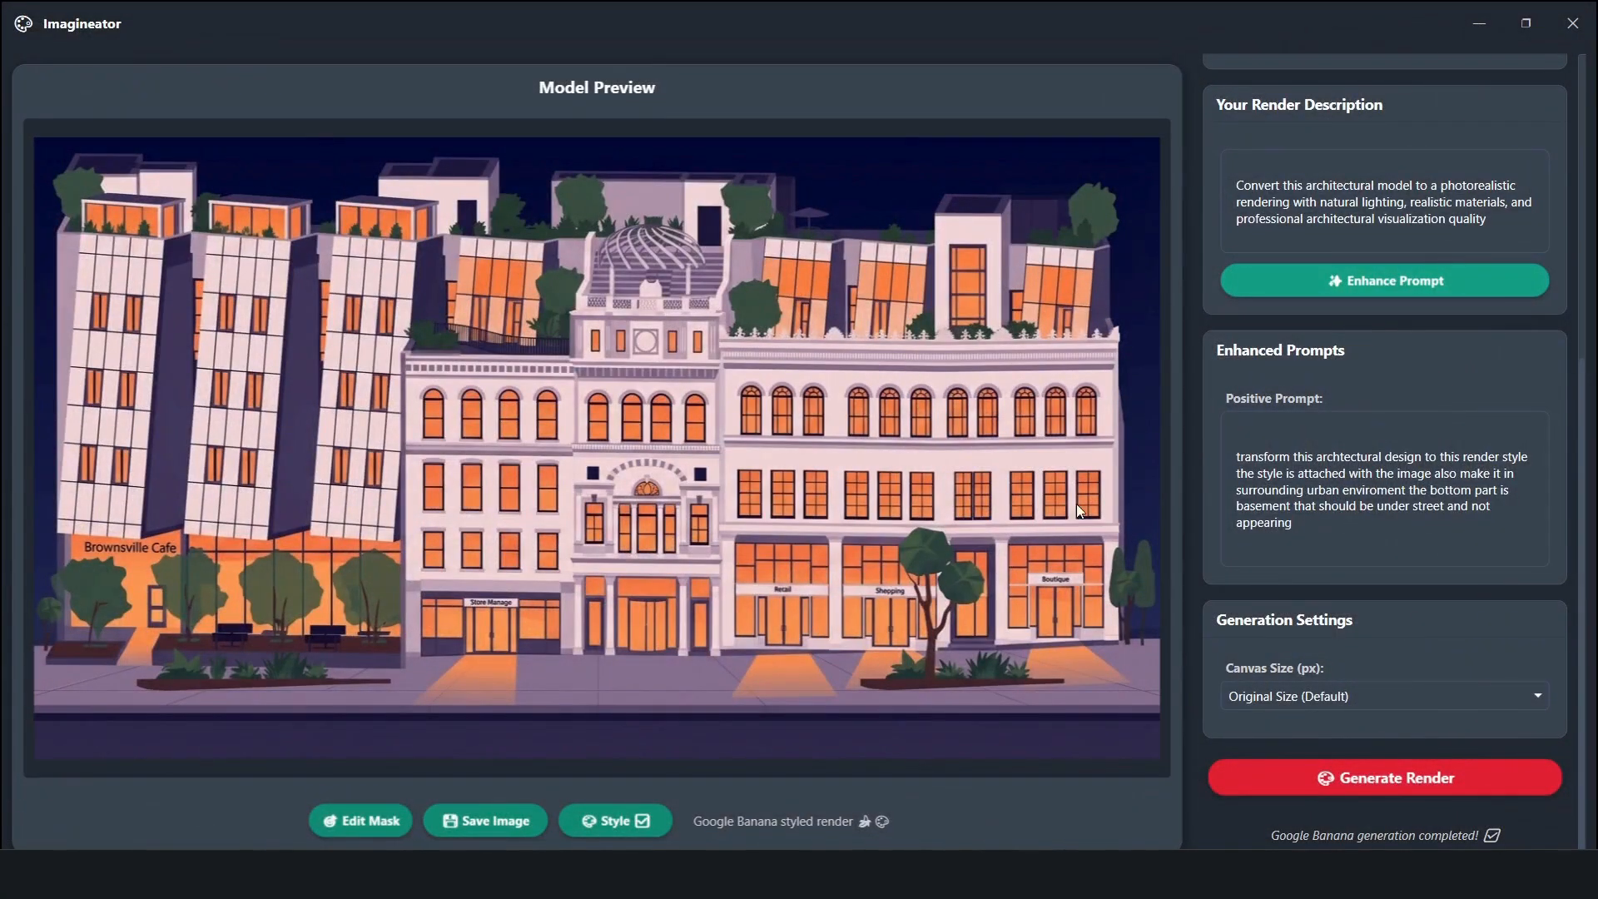
Return to Revit, open the At Ramp 3D view, and capture it in a newly opened, maximized Imagineator window
scroll(1273, 446, up, 5)
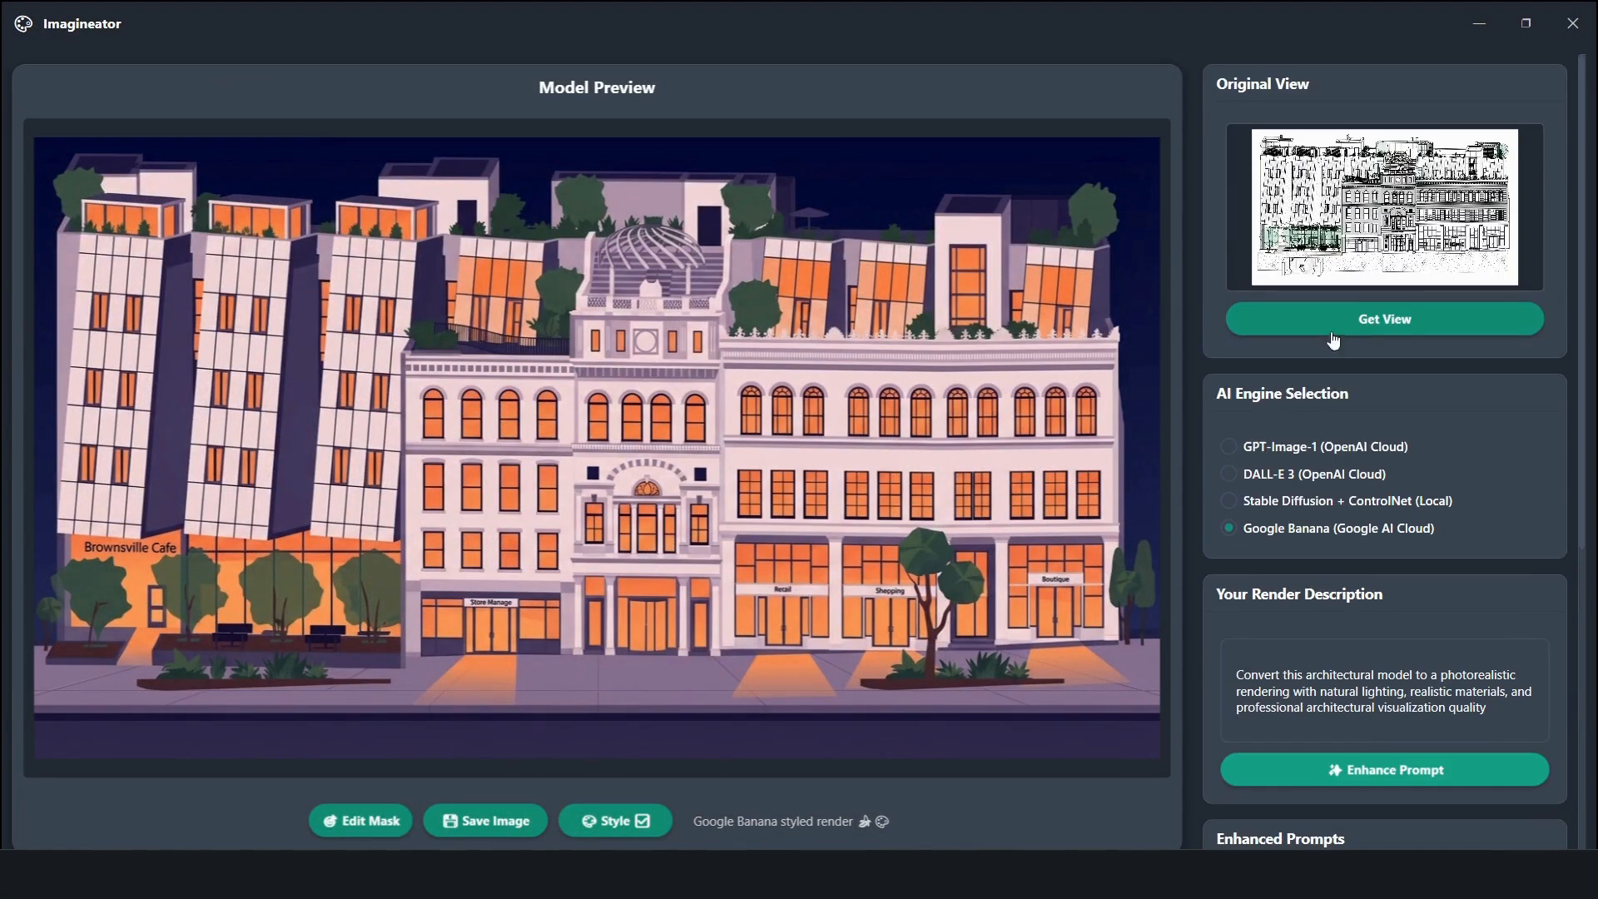
click(1561, 36)
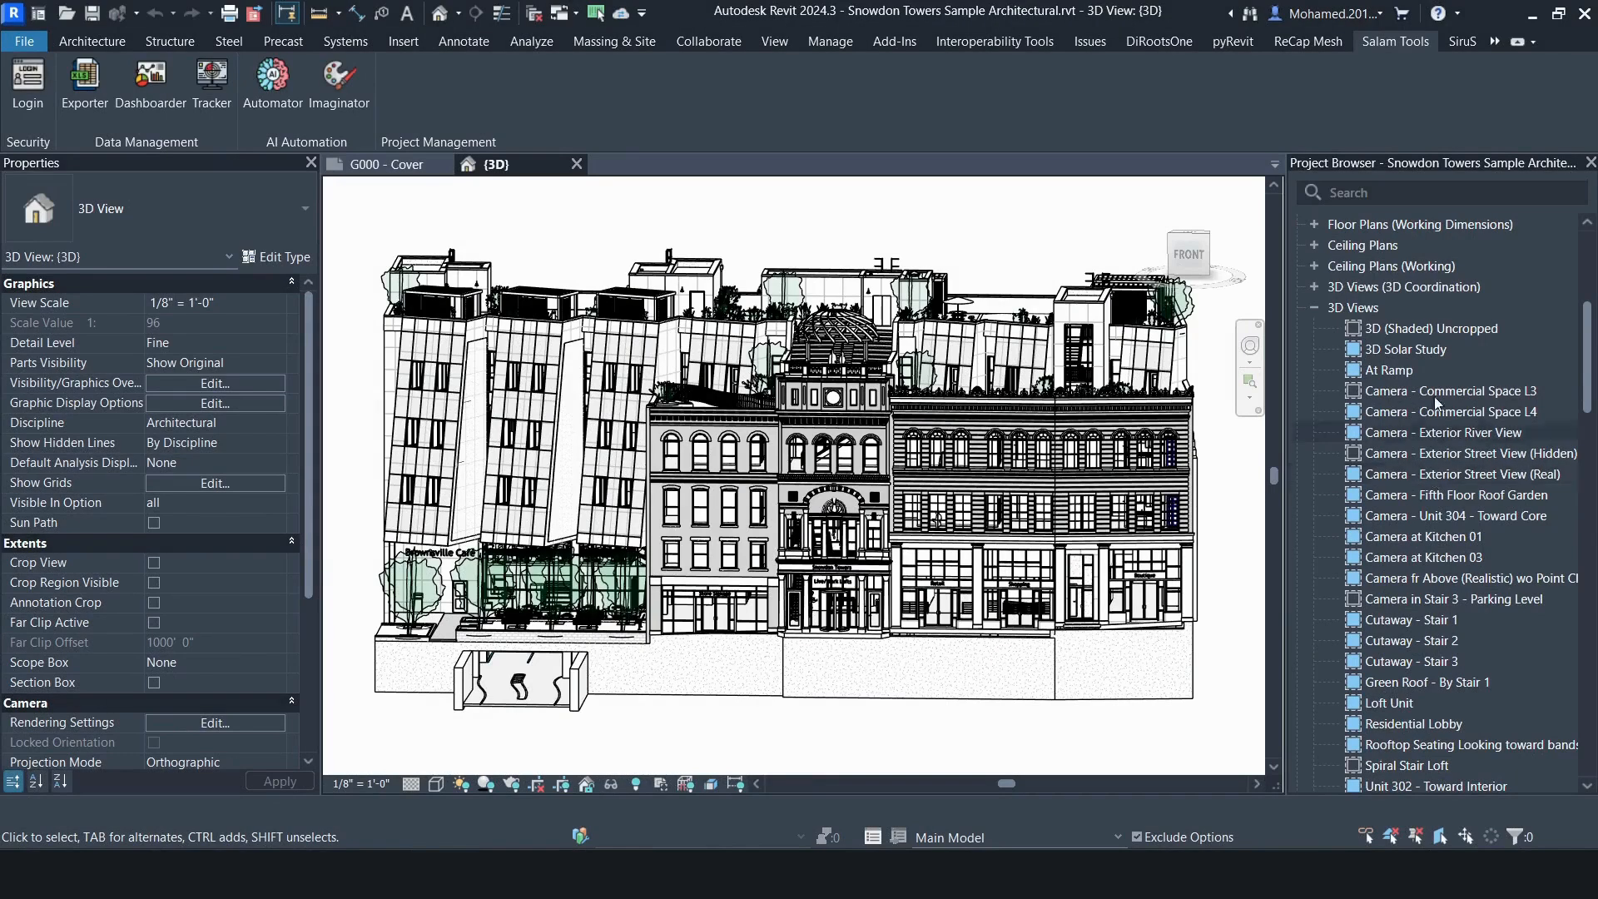
double_click(1436, 371)
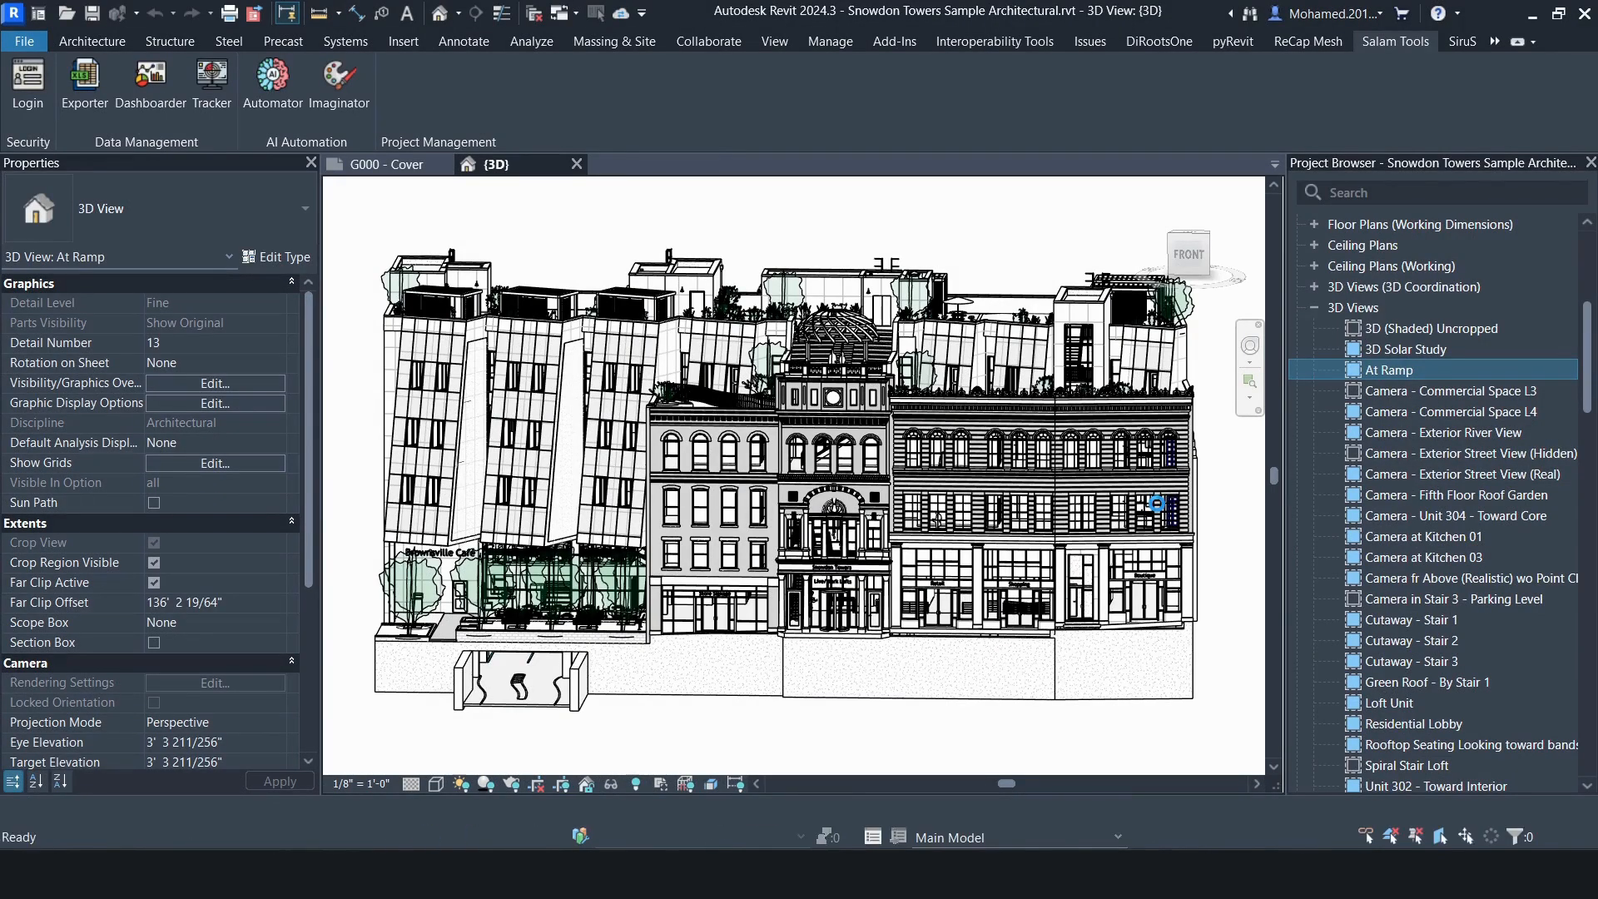
click(339, 86)
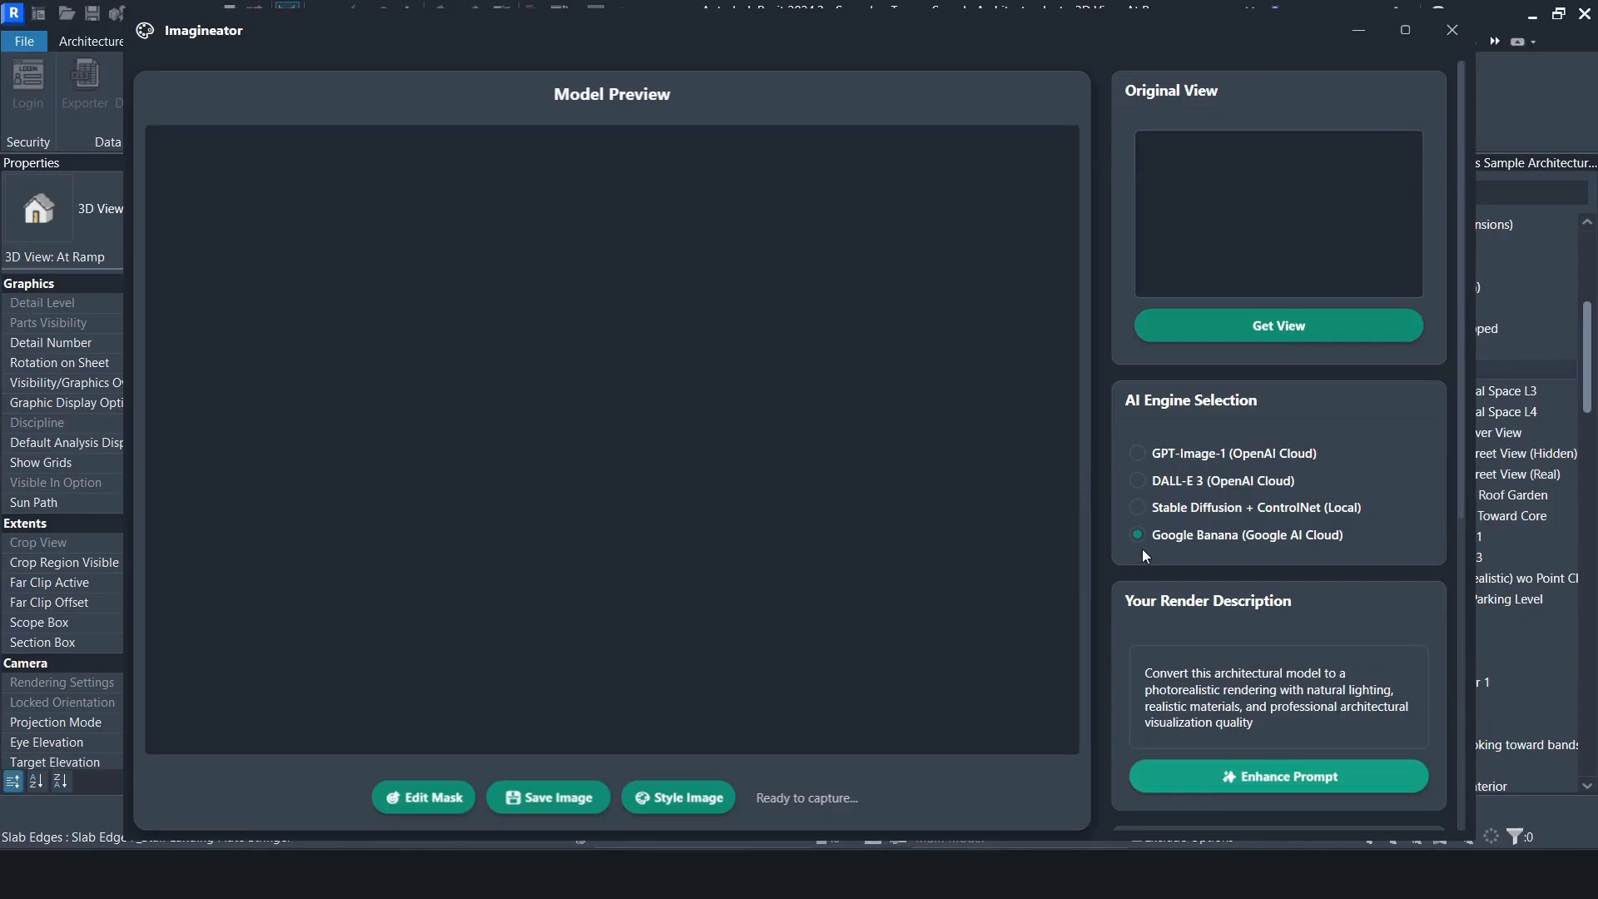
click(1342, 333)
click(1405, 29)
Replace the positive prompt with the default render description text and generate the render of the At Ramp view
triple_click(1351, 677)
key(ctrl+c)
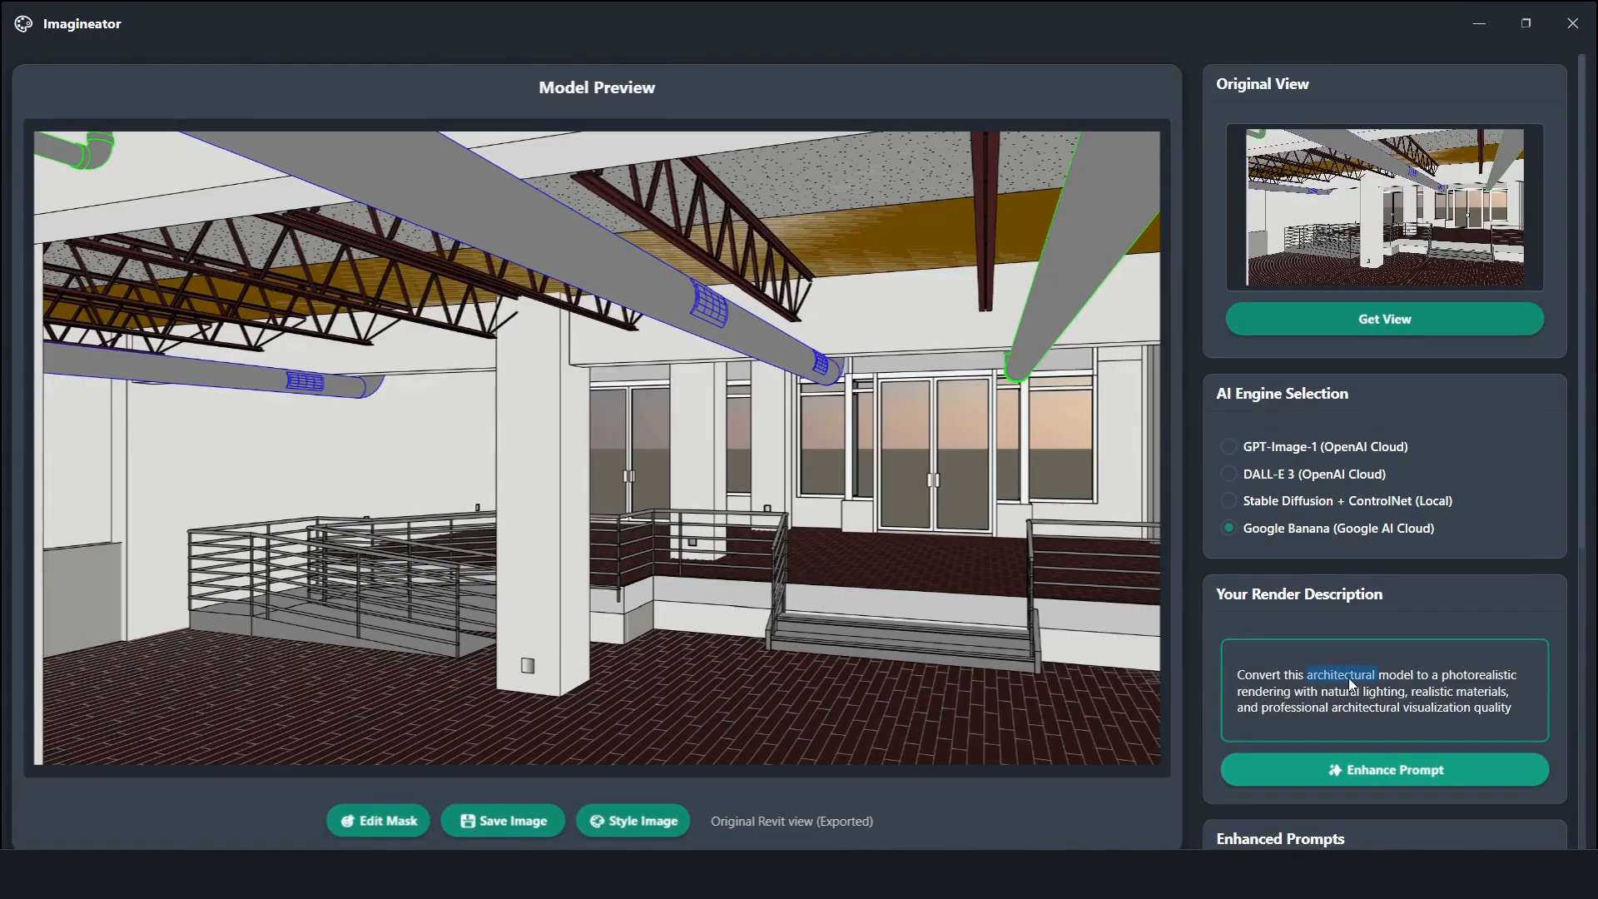
scroll(1544, 712, down, 4)
click(1371, 770)
key(ctrl+a)
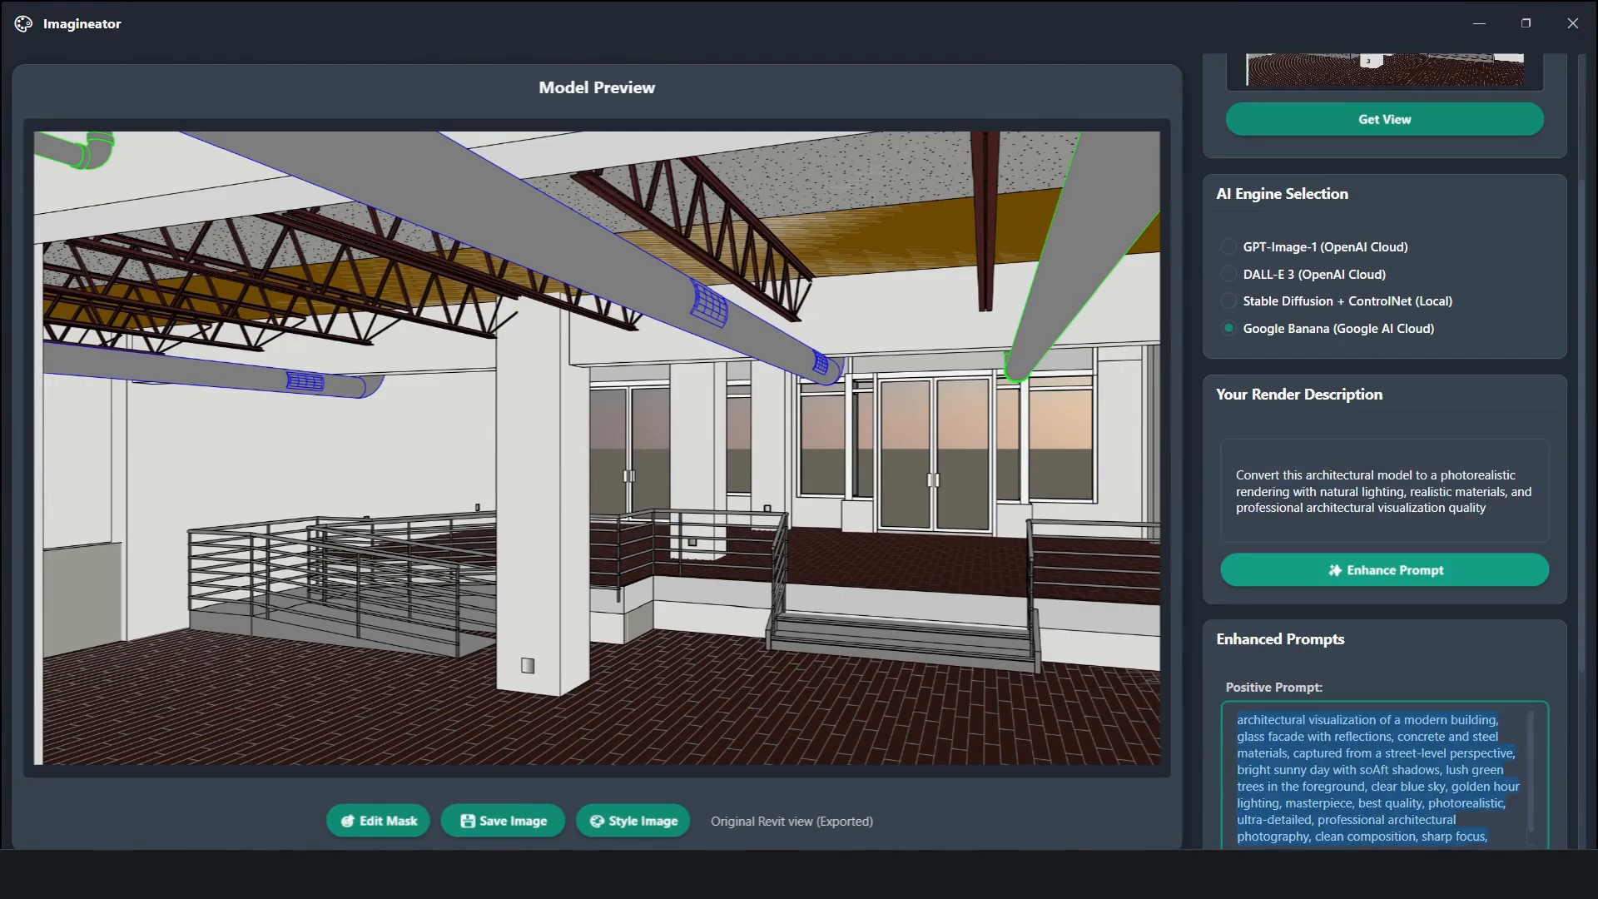
key(ctrl+v)
scroll(1583, 647, down, 6)
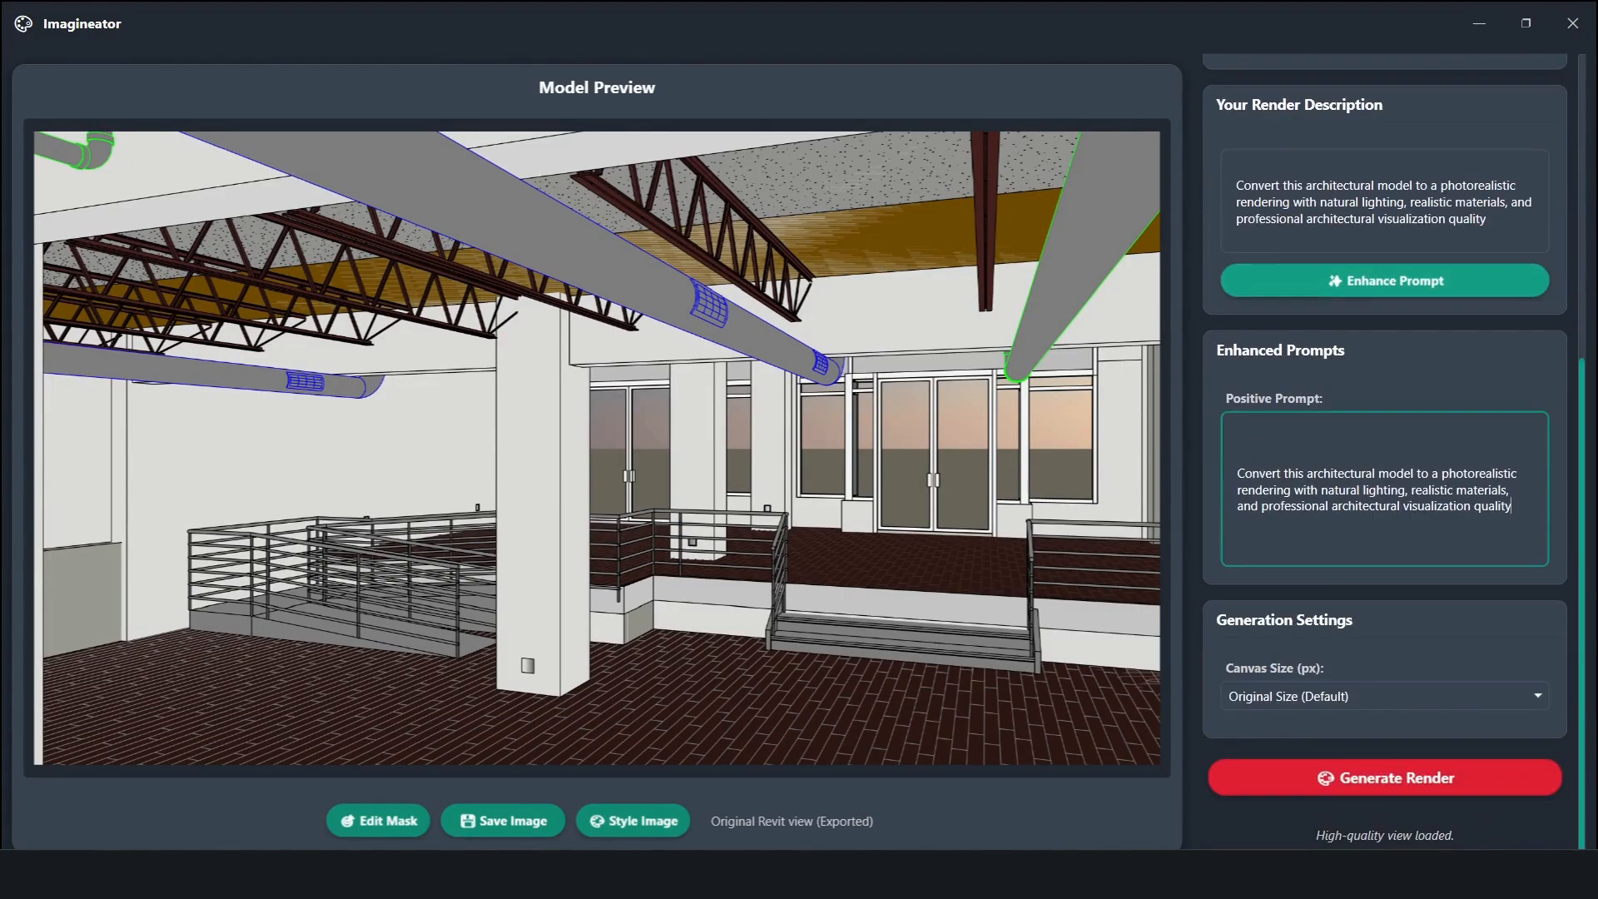
click(1454, 787)
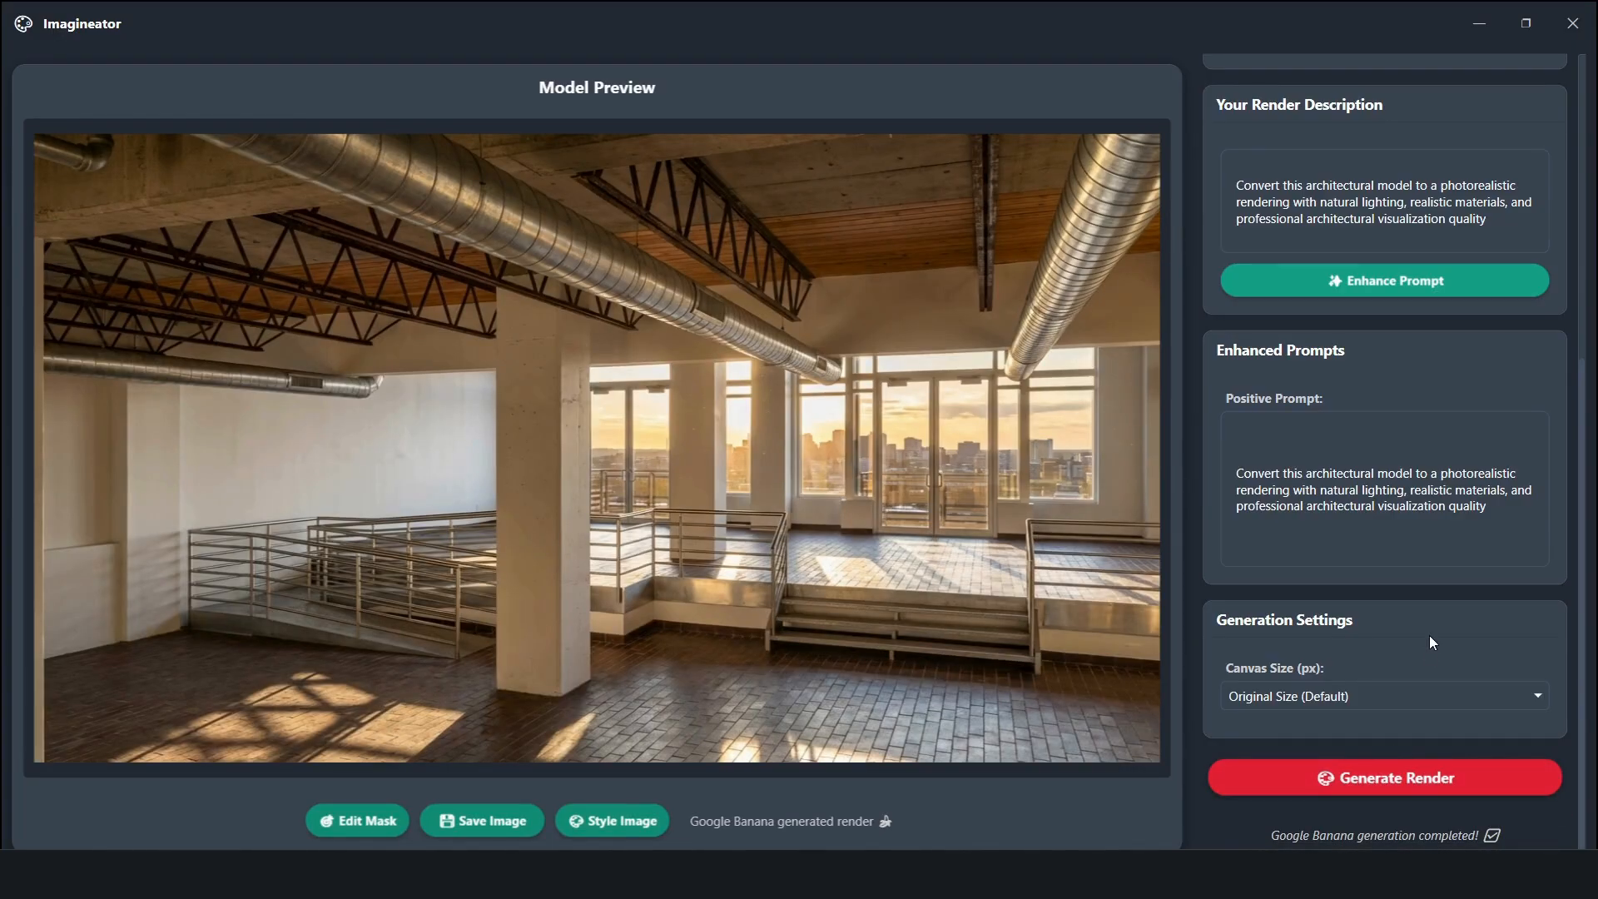
Return to Revit, open the Camera - Commercial Space L3 view, and capture it in a newly opened Imagineator window
scroll(1429, 637, up, 5)
click(1570, 26)
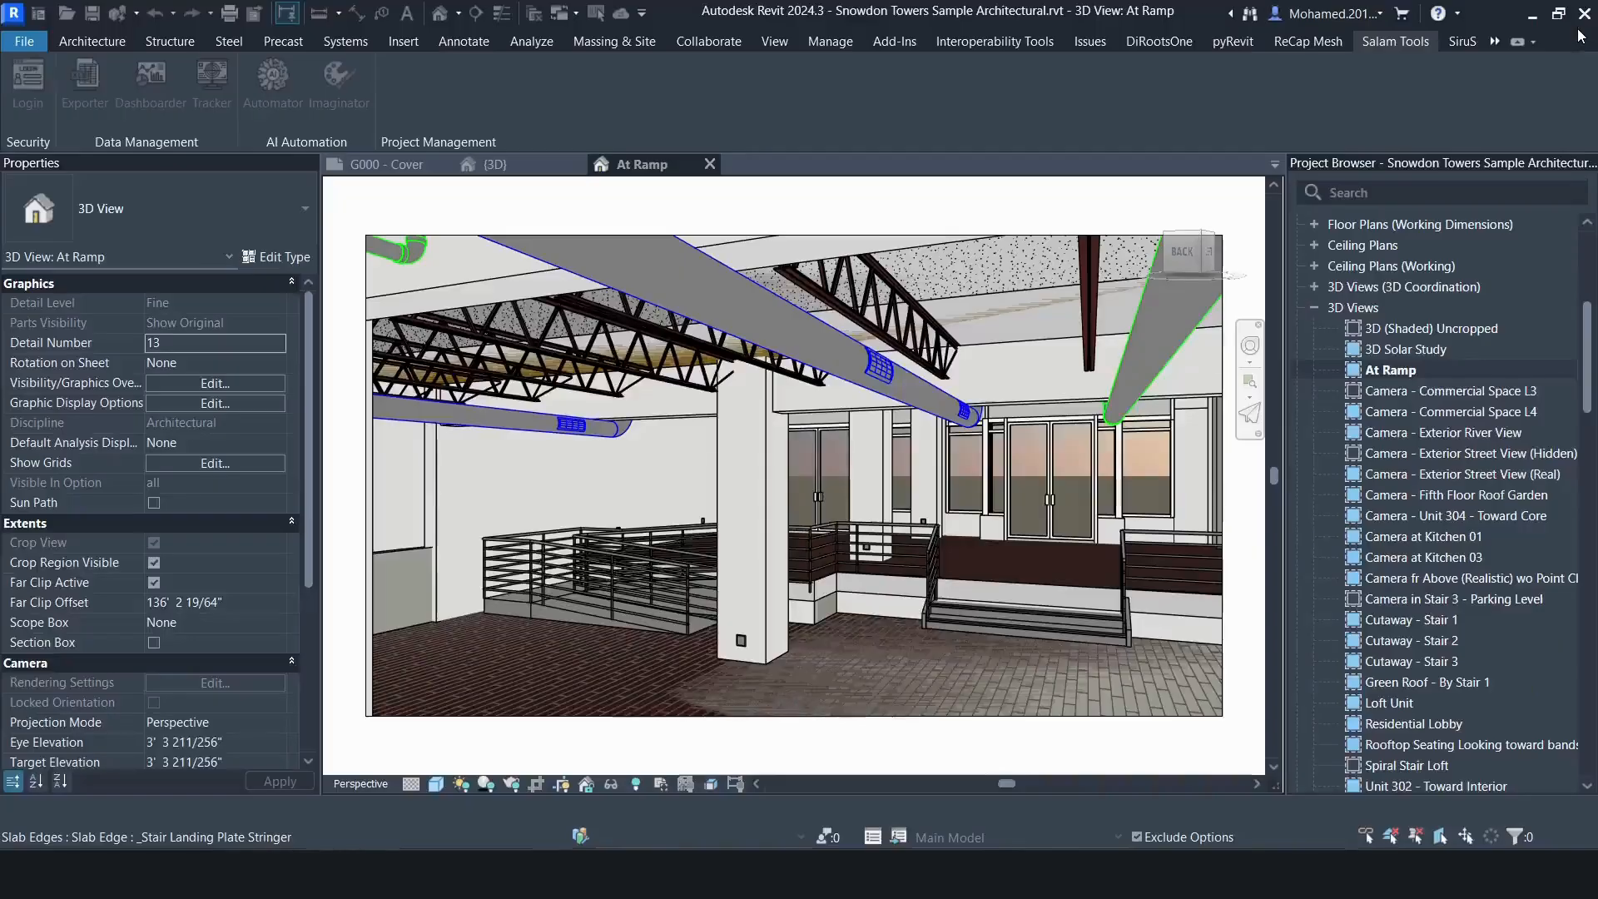
double_click(1440, 391)
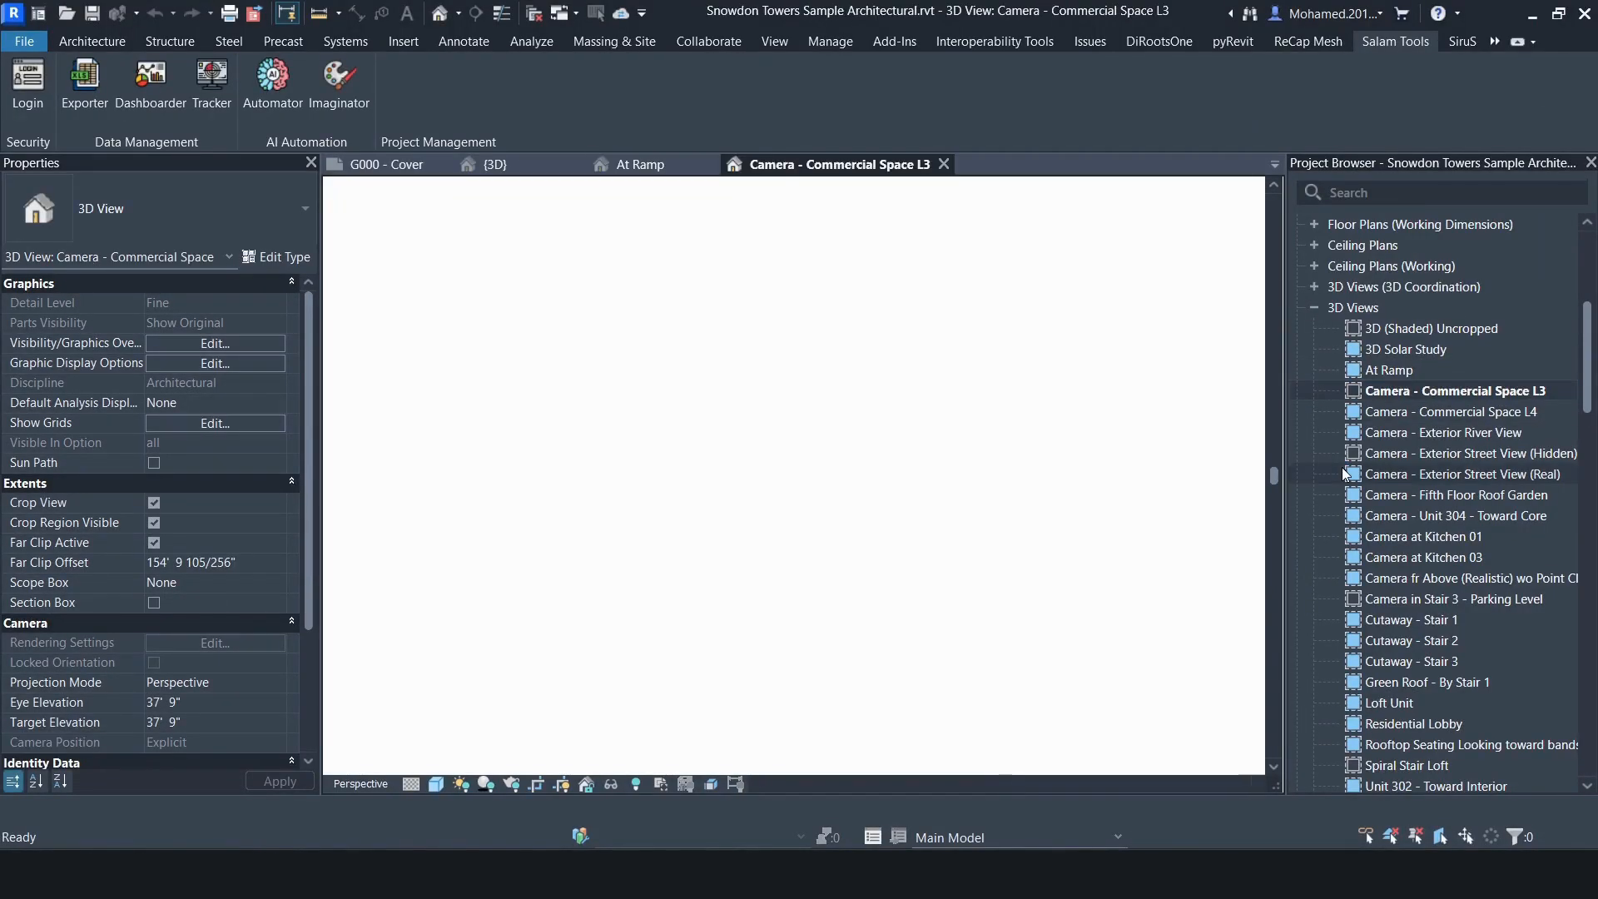
click(338, 84)
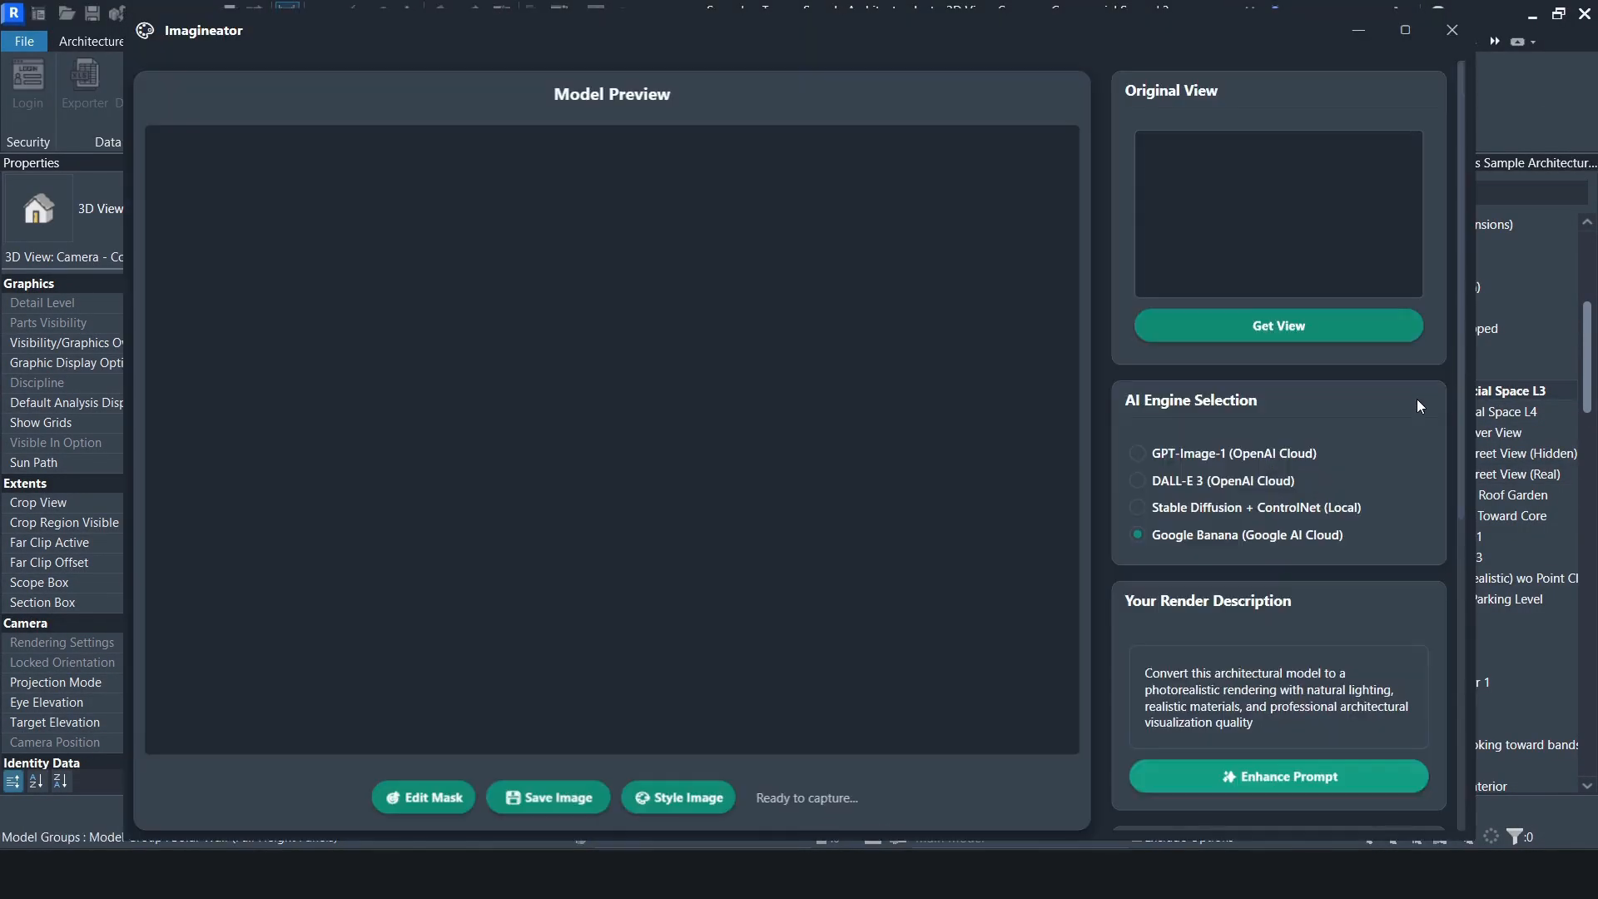
scroll(1313, 499, down, 3)
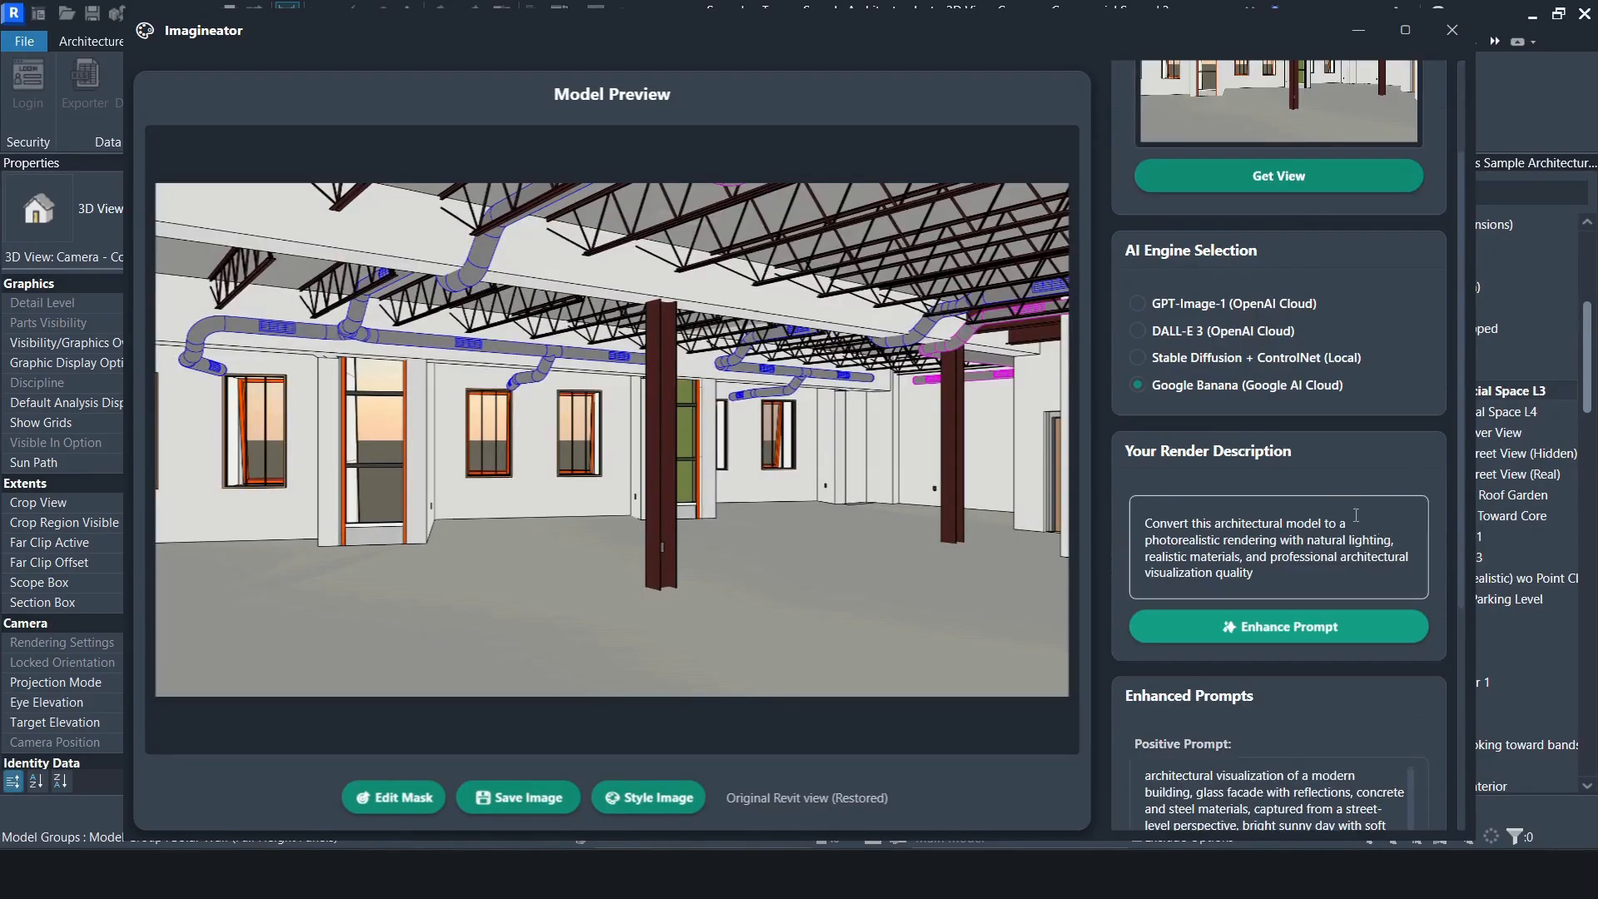
Copy the render description text over the existing positive prompt for the commercial space view
scroll(1315, 467, down, 2)
click(1264, 358)
key(ctrl+a)
key(ctrl+c)
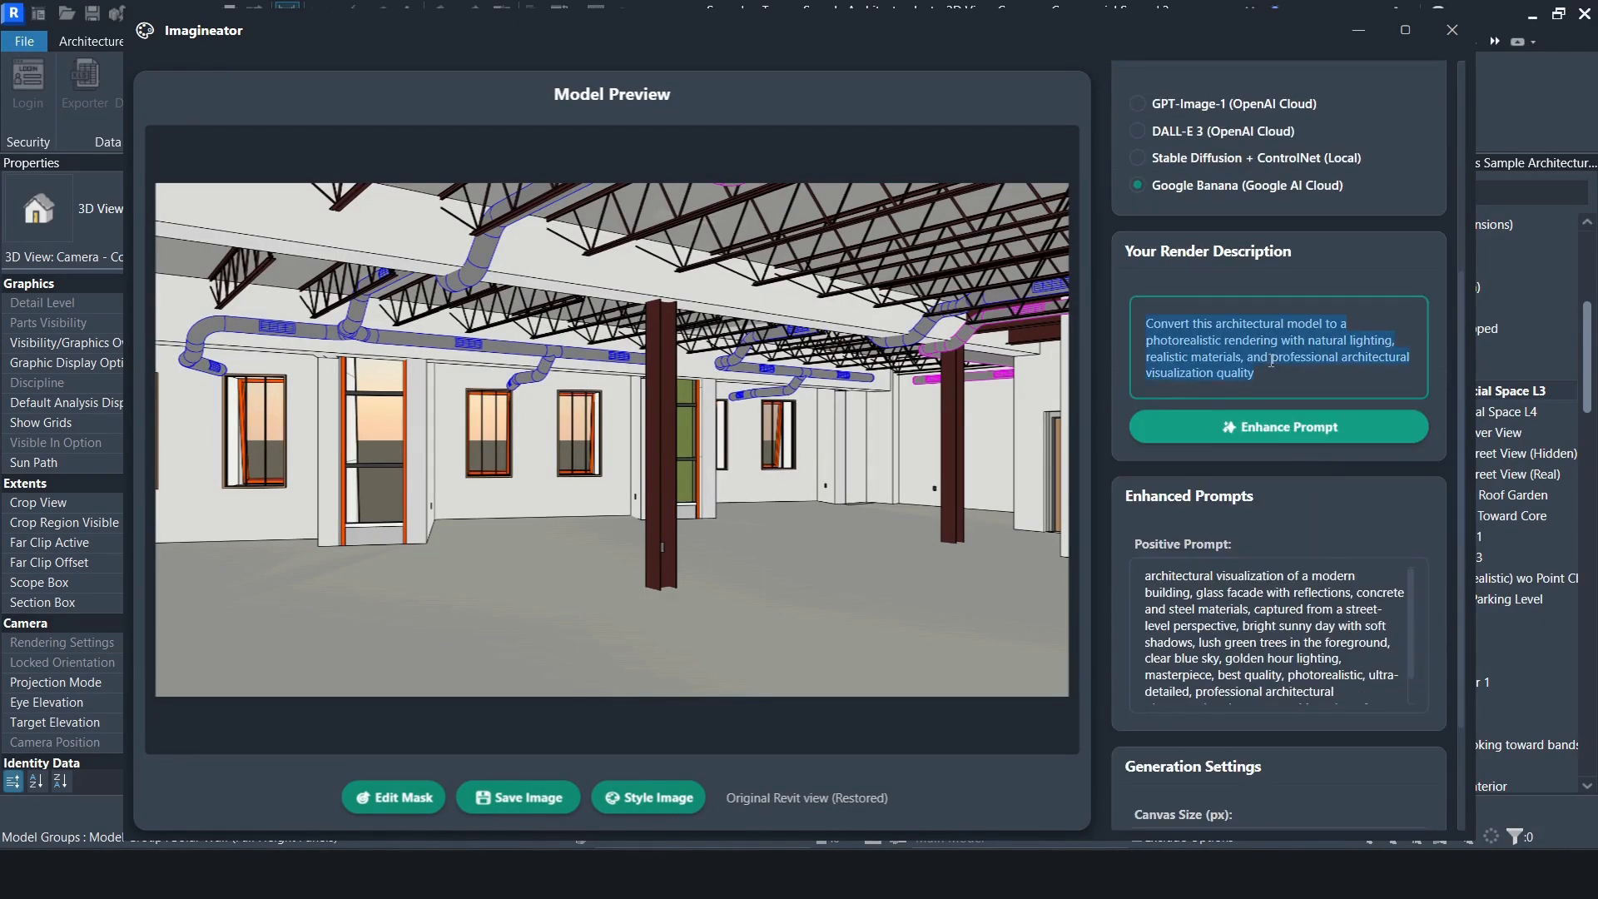
click(1291, 640)
key(ctrl+a)
key(ctrl+v)
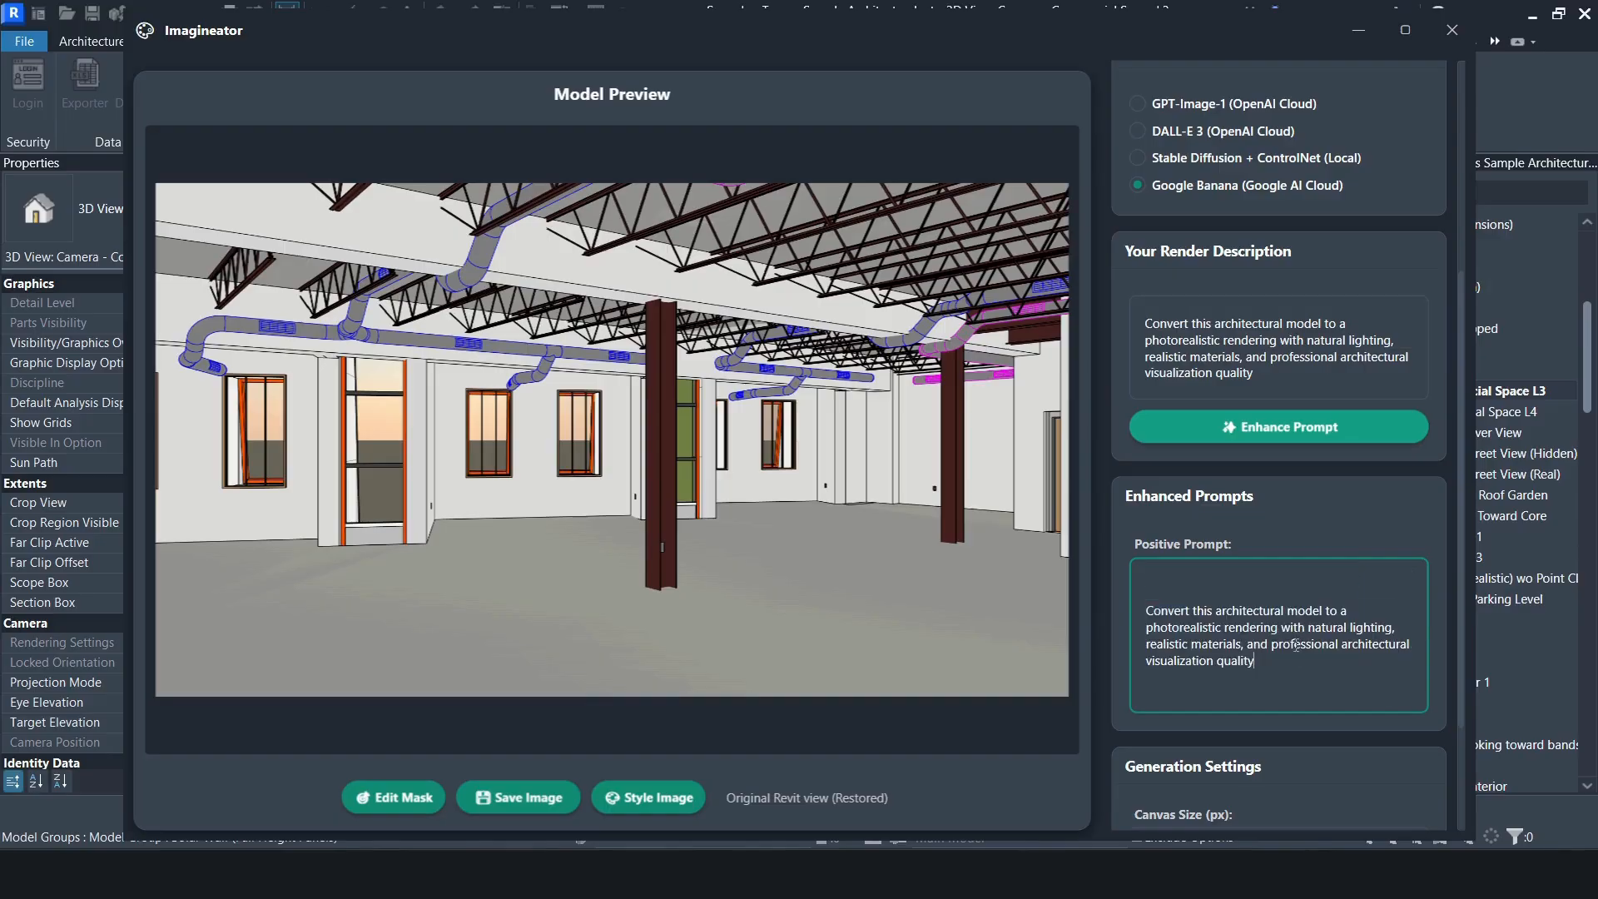
Add "Also furniture all the space as shopping space" to the positive prompt and generate the render
text(Also furniture all the space as sho)
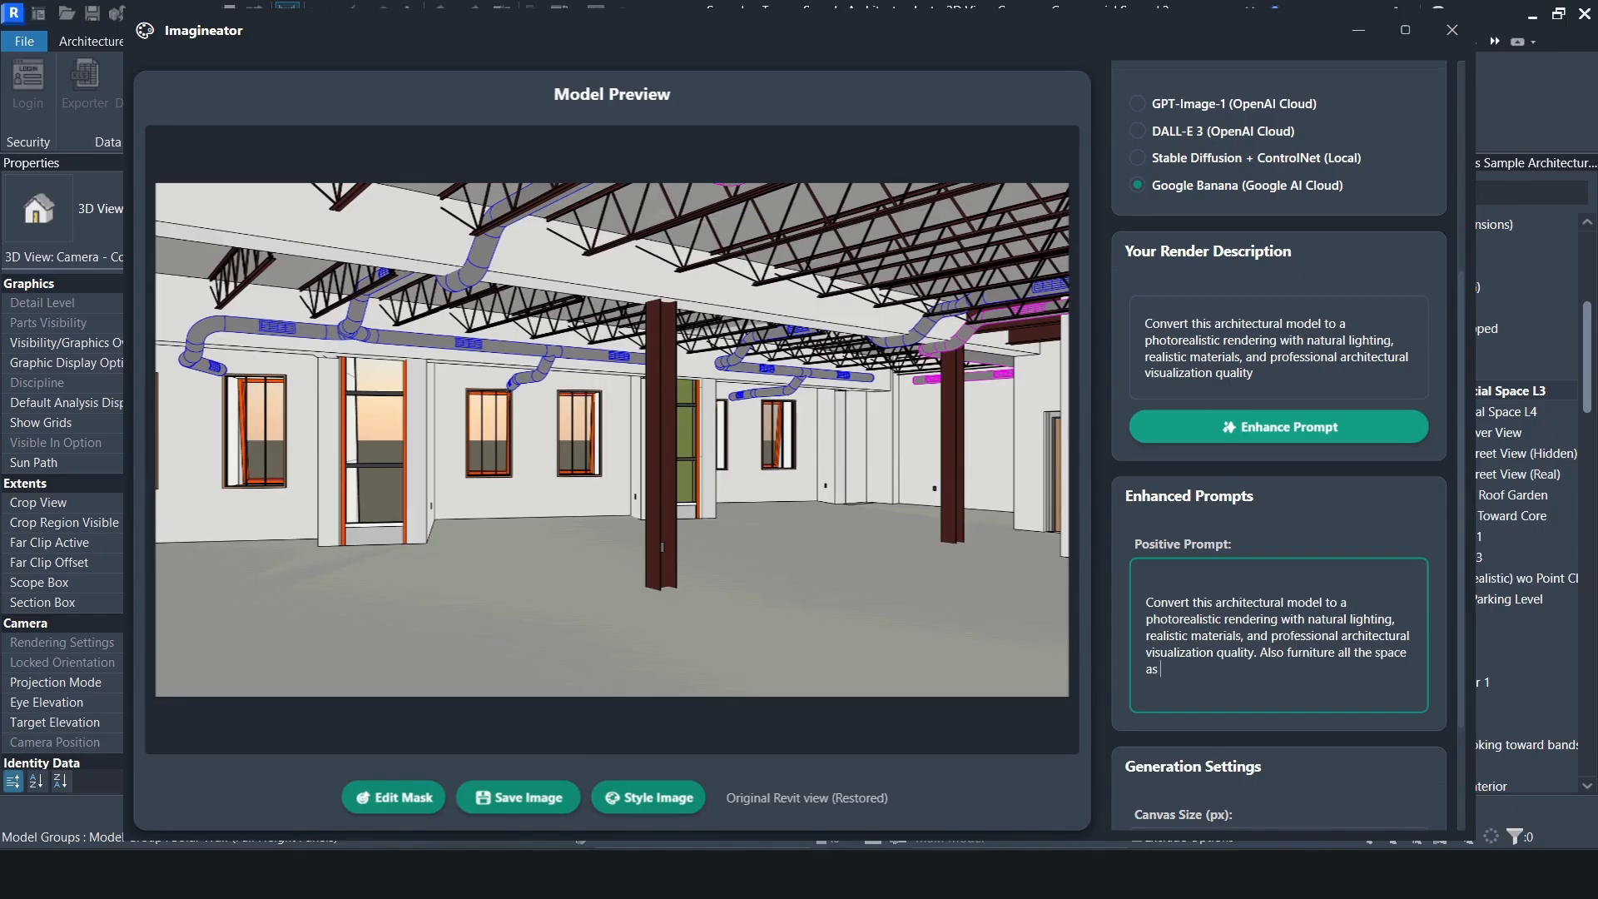
text(pping space)
scroll(1286, 735, down, 3)
click(1276, 750)
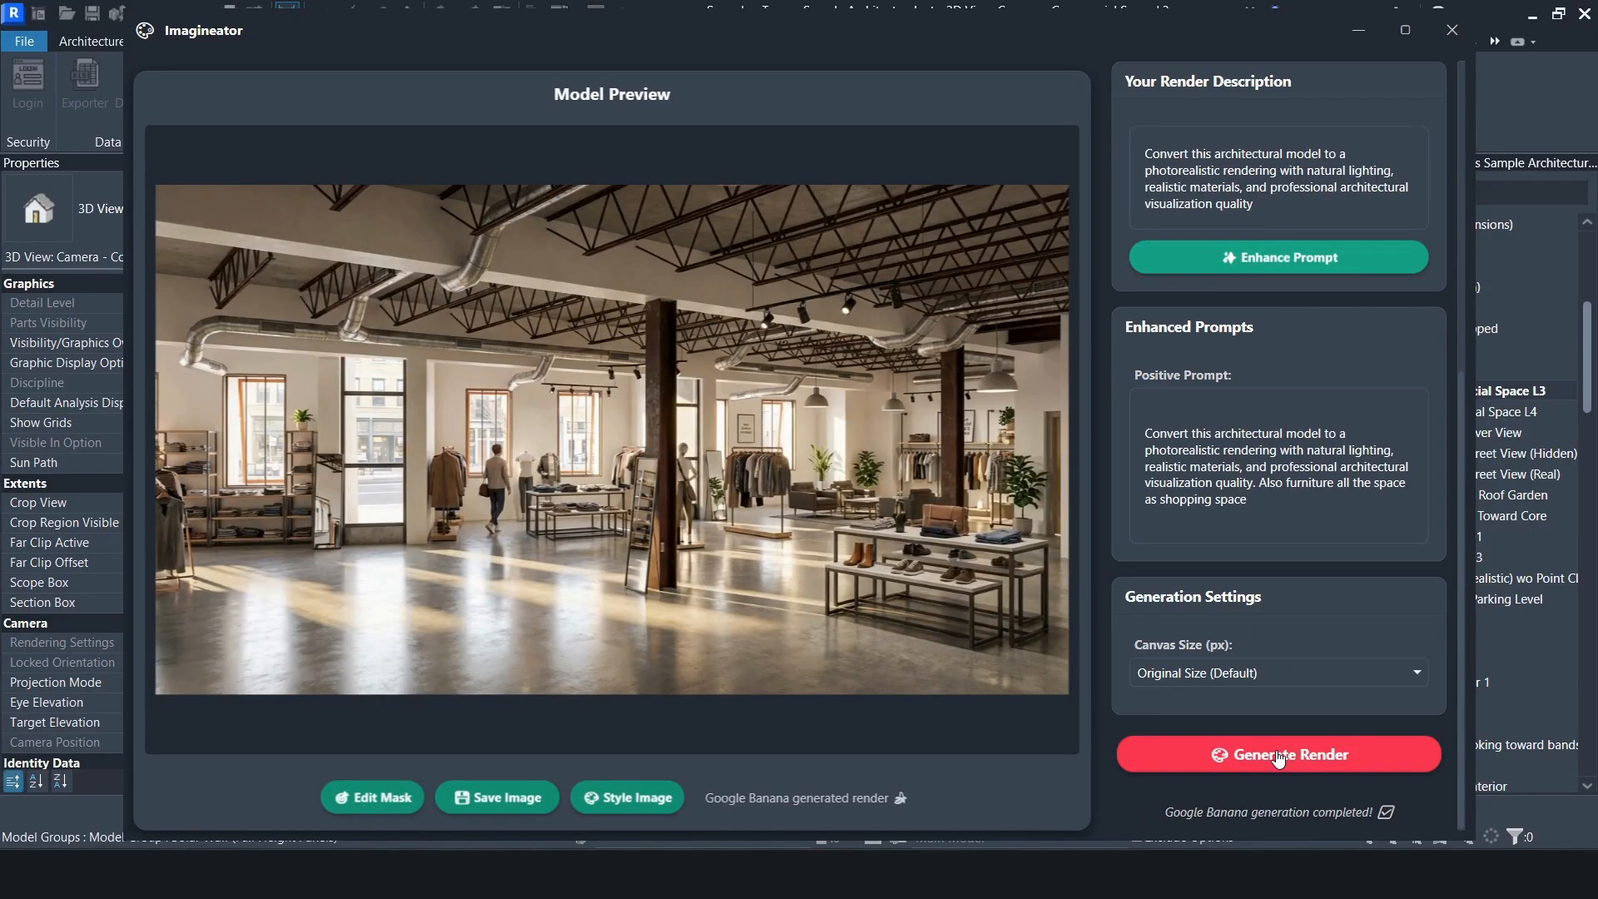
Maximize the Imagineator window and restore the original Revit view of the commercial space in the preview
click(1405, 30)
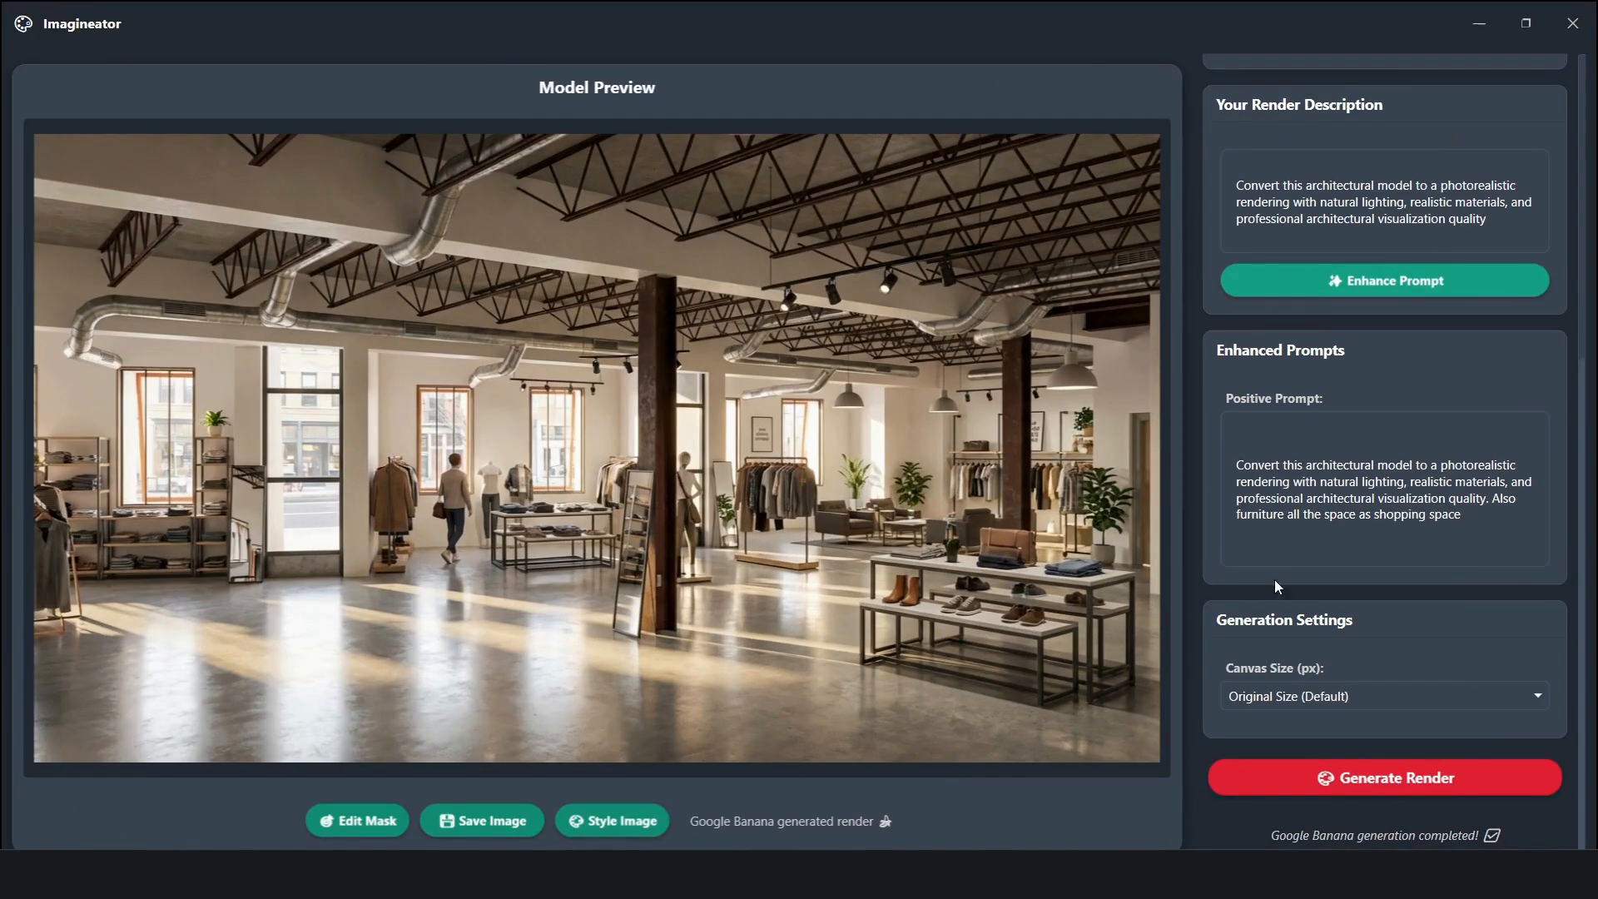
scroll(1288, 594, up, 3)
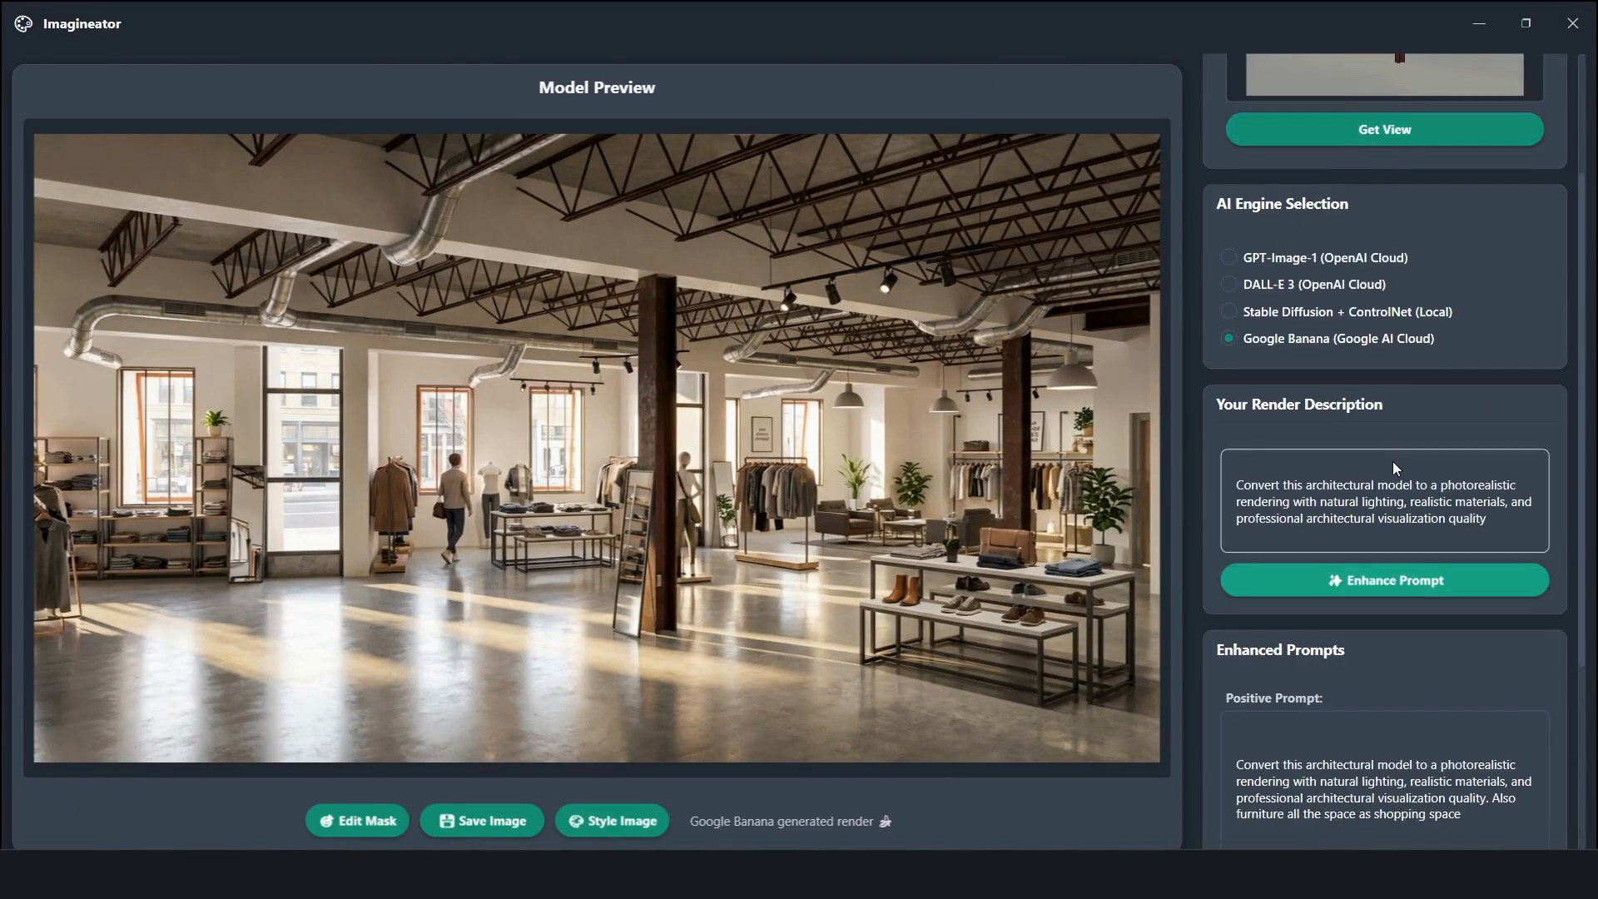
scroll(1391, 461, up, 2)
click(1384, 314)
Replace "shopping space" with "retail market" in the positive prompt and generate the render
scroll(1362, 522, down, 5)
click(1362, 522)
drag(1490, 514, 1405, 513)
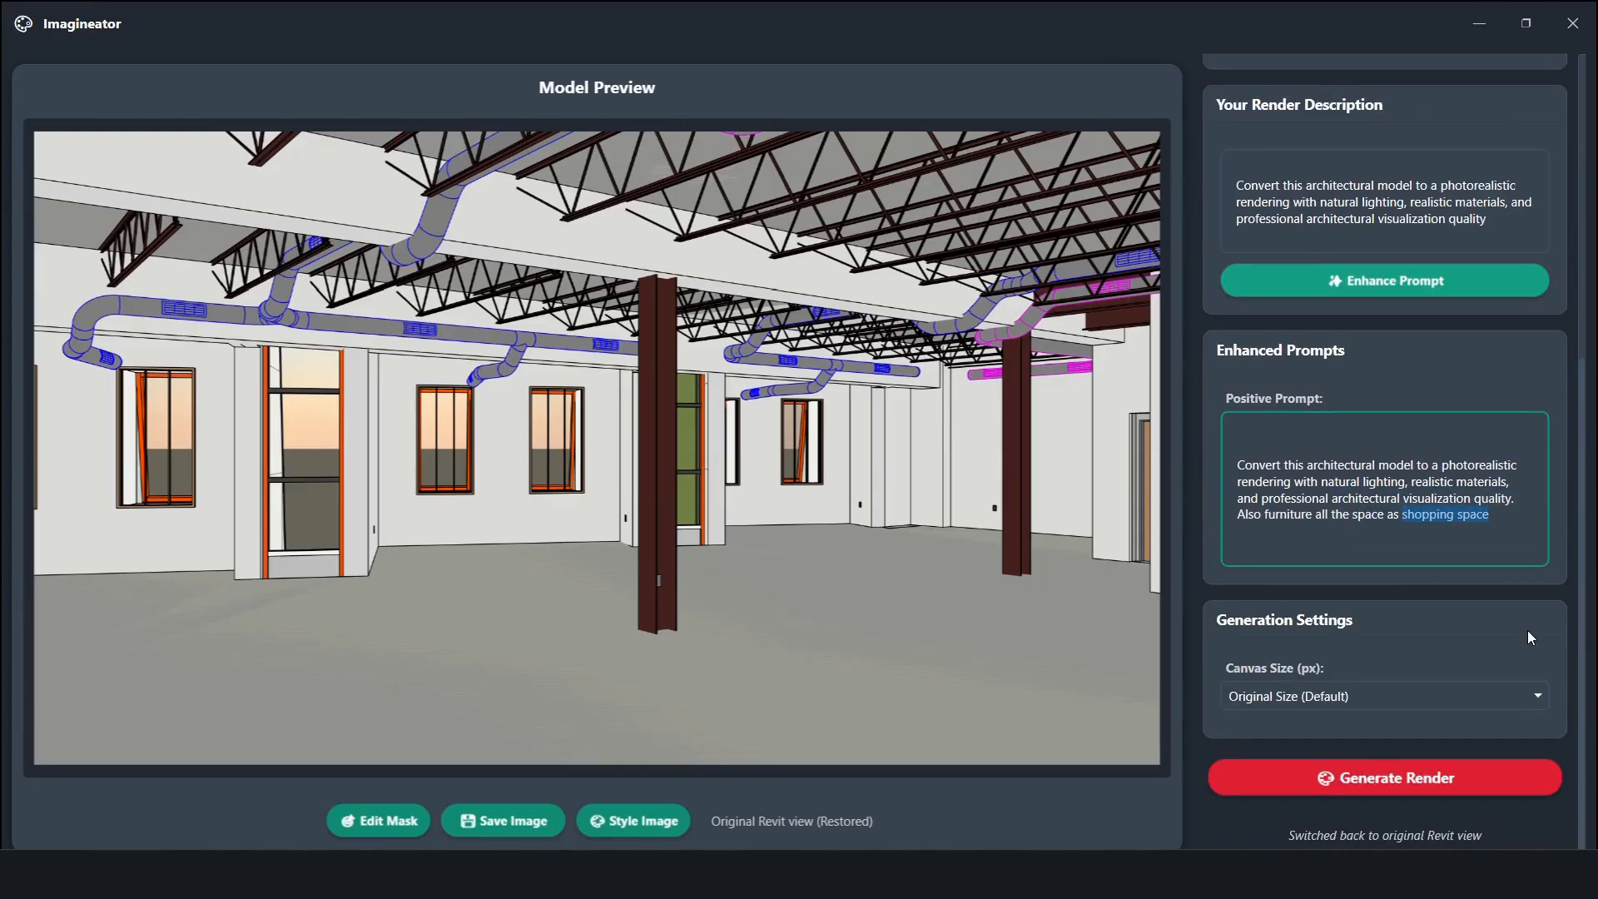
text(sp)
key(BackSpace)
key(BackSpace)
text(retail market)
click(1370, 761)
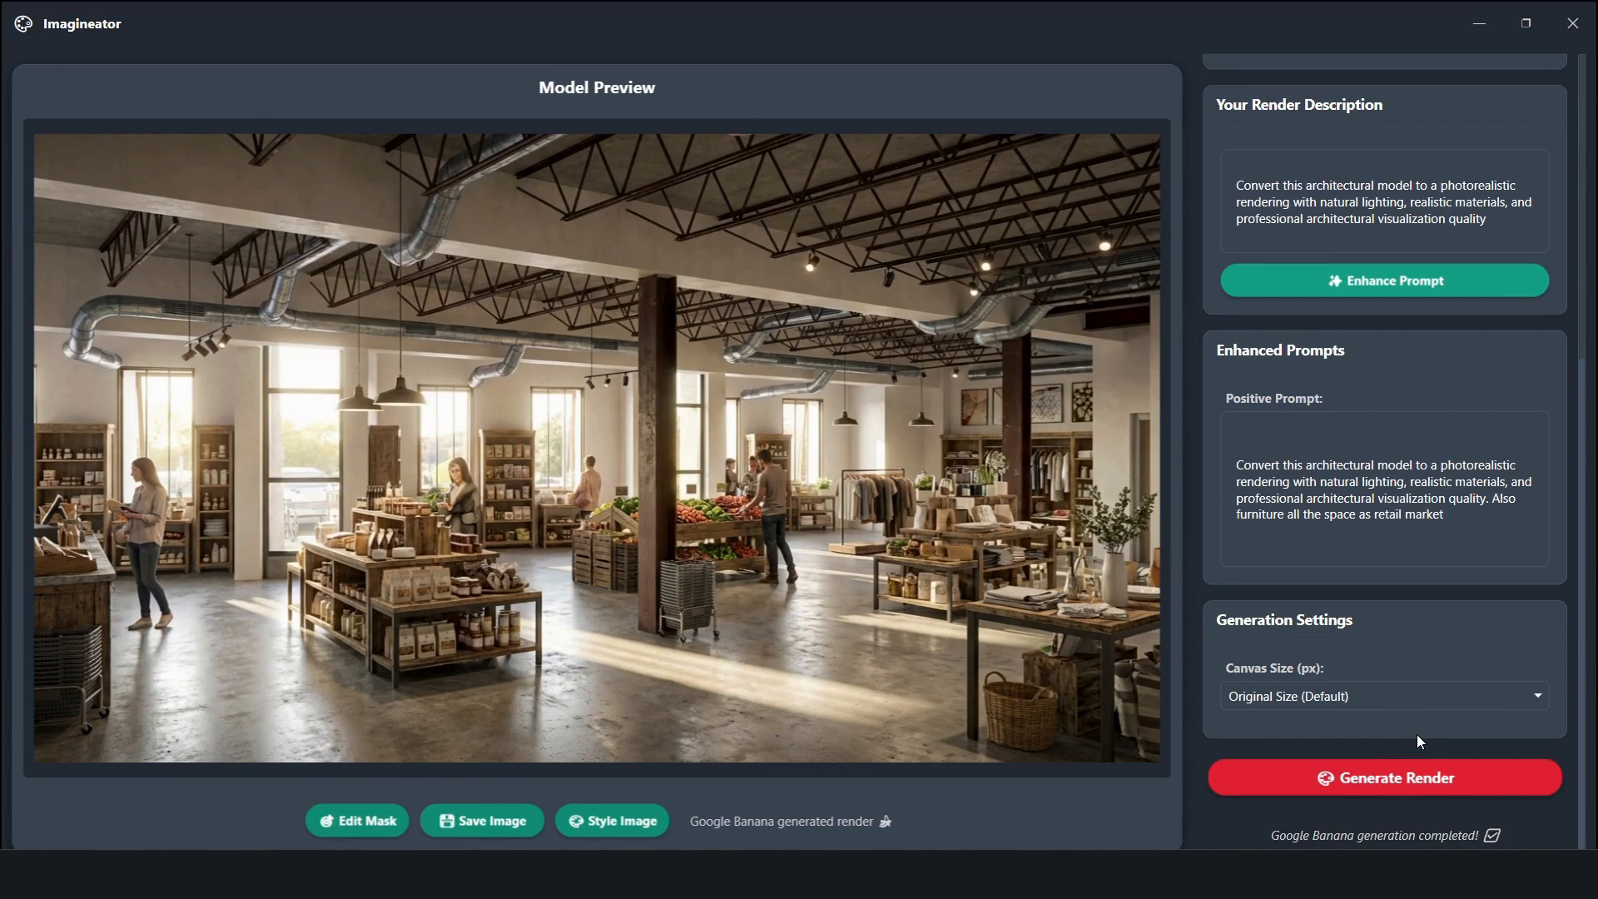
From the restored original view, generate a render with "retail market" replaced by "a reception" in the positive prompt
scroll(1496, 484, up, 8)
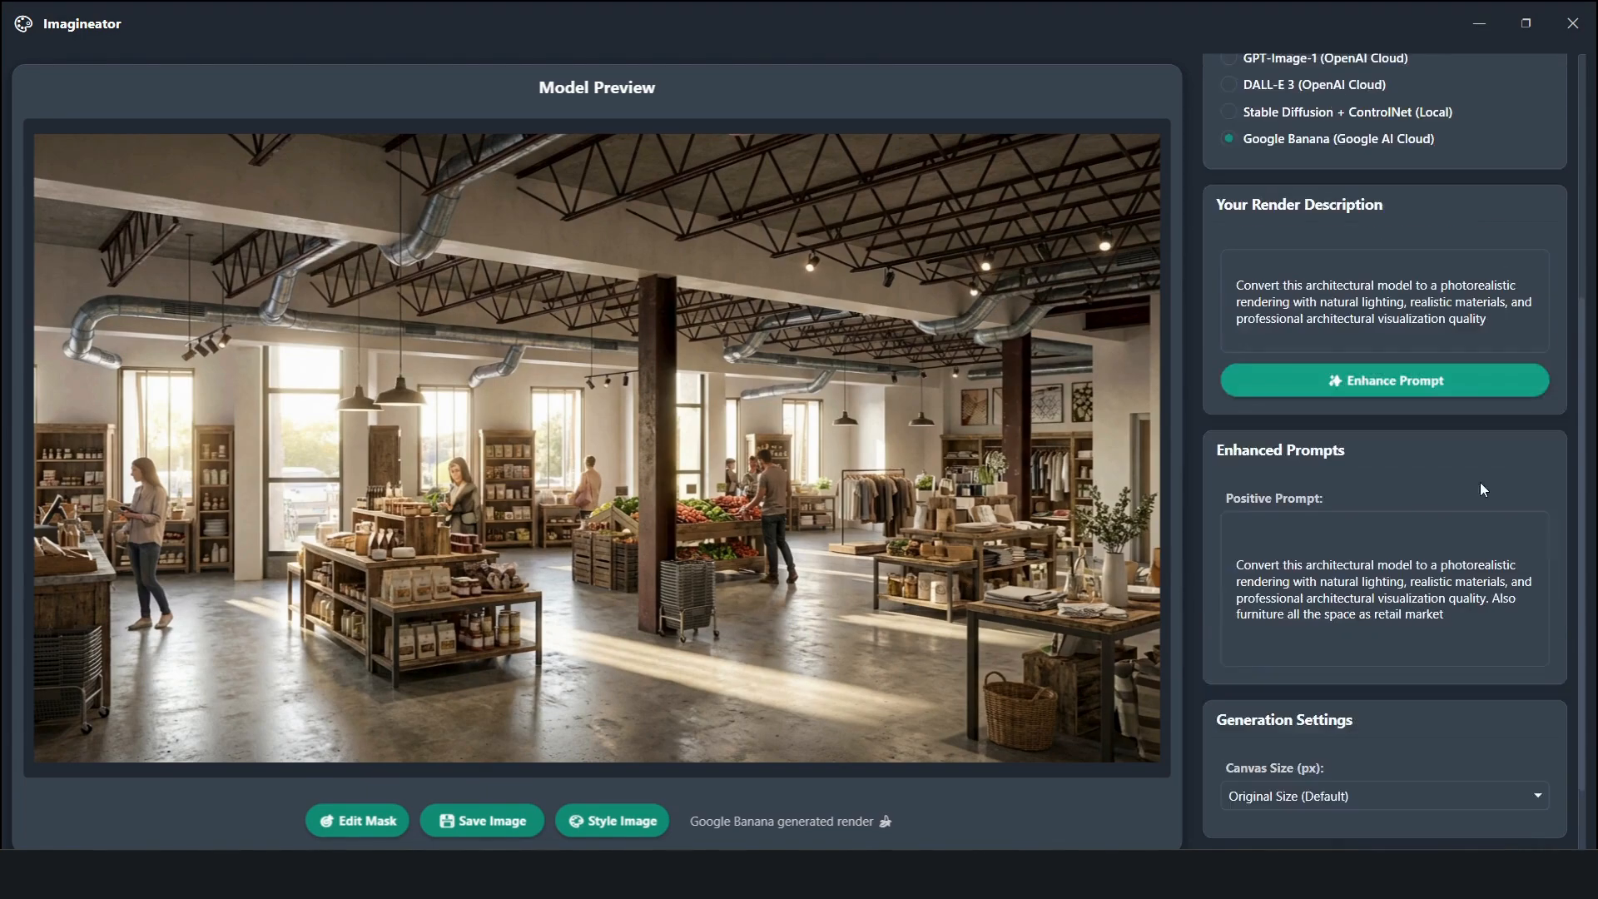
click(1372, 239)
scroll(1329, 523, down, 5)
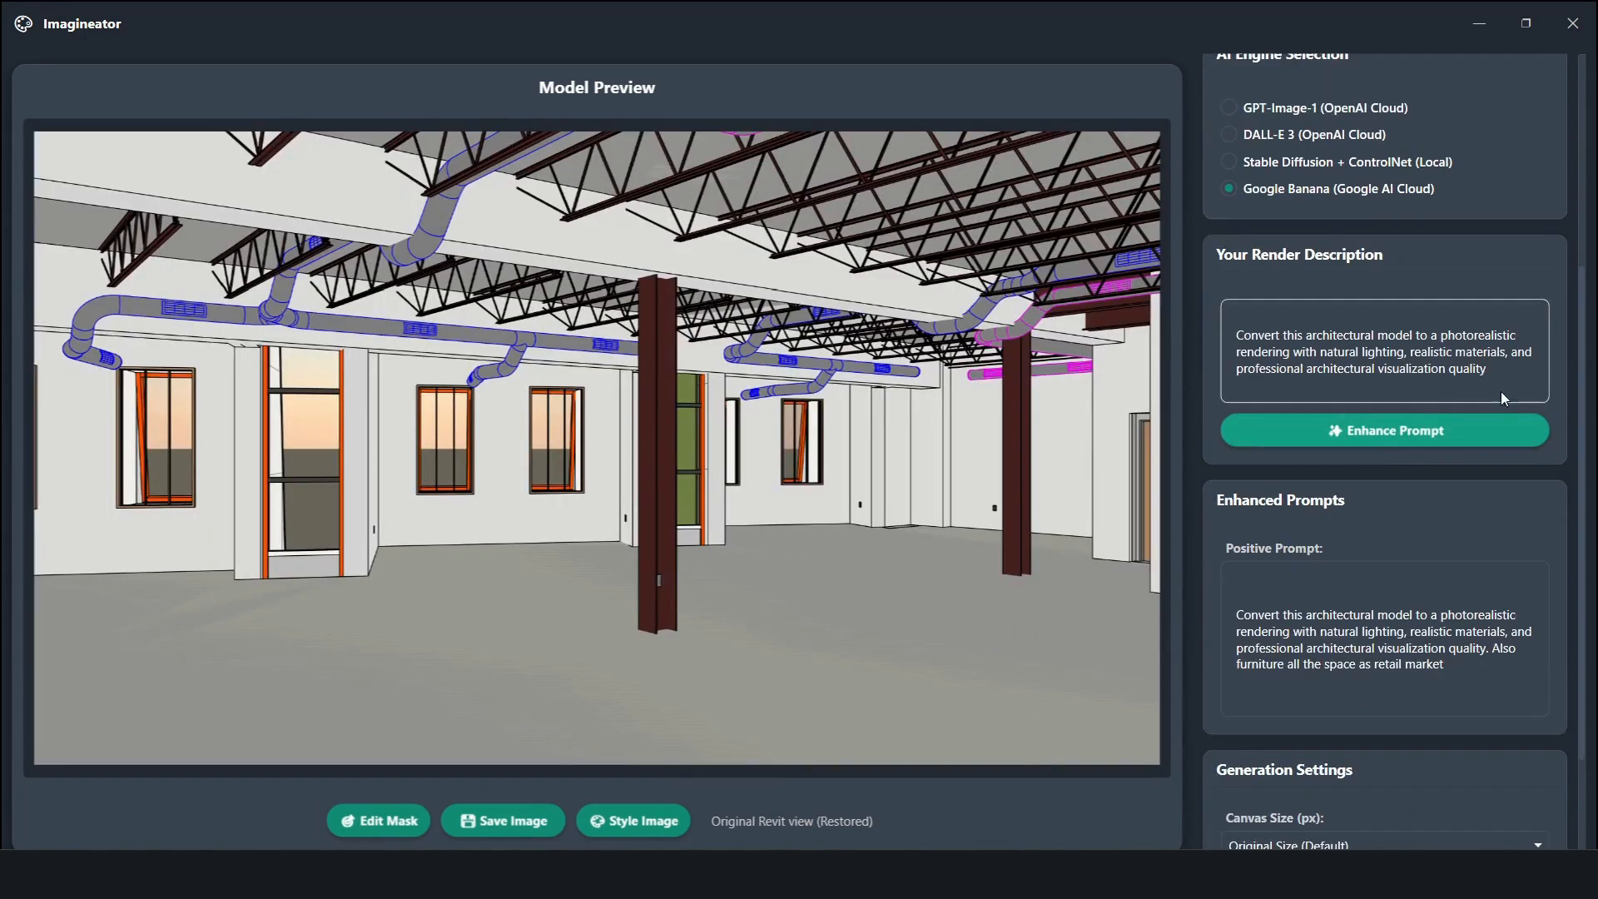
drag(1459, 699, 1405, 666)
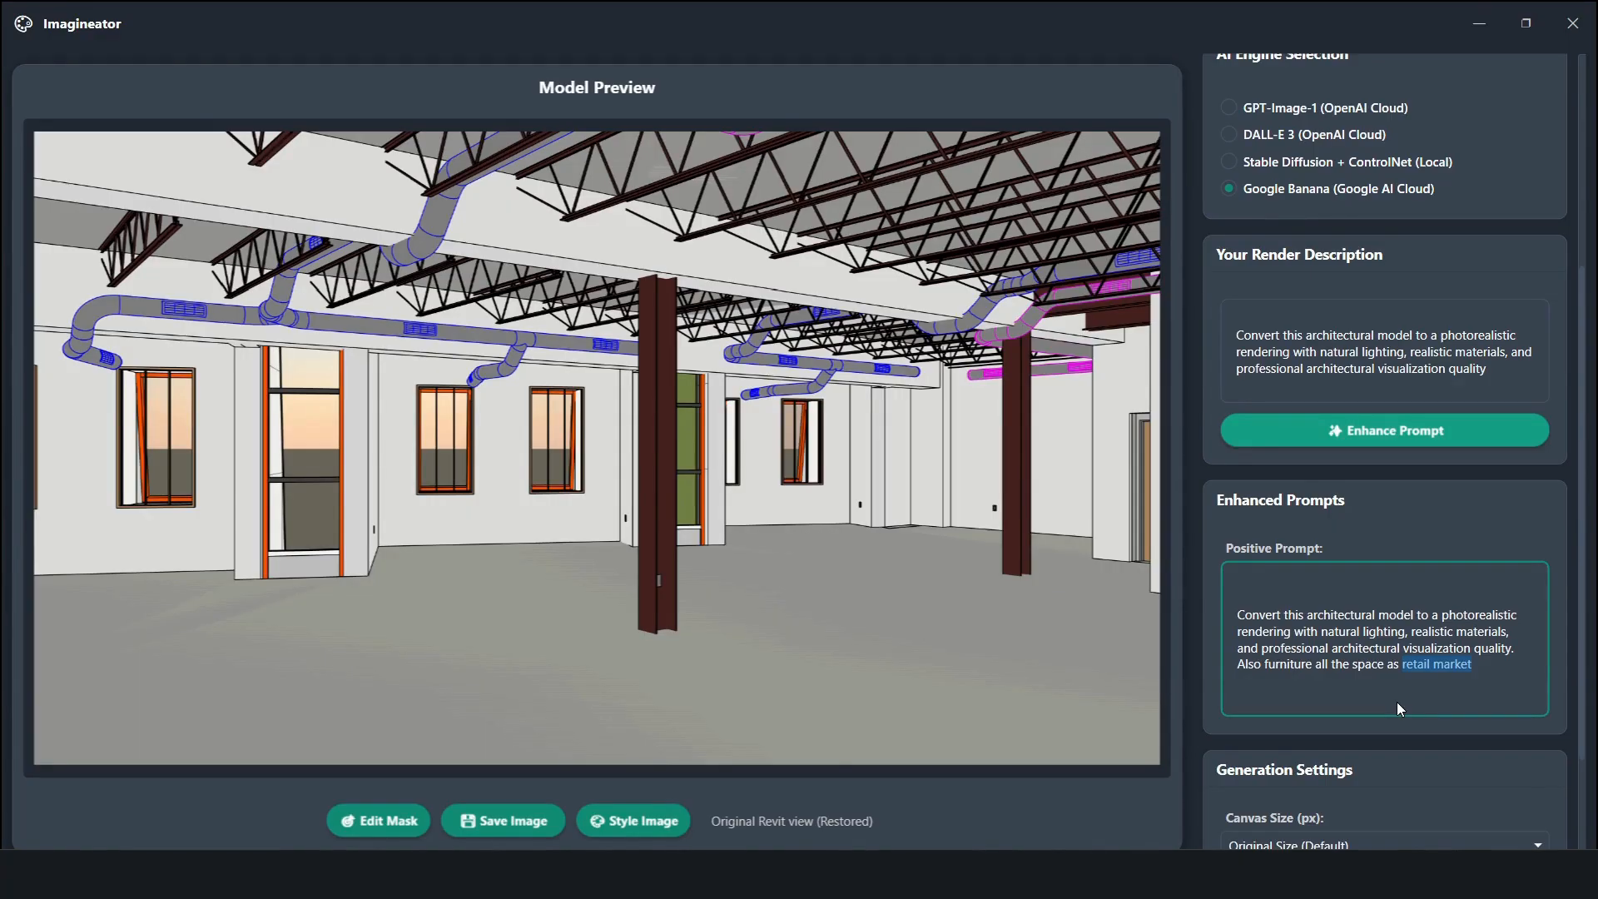
text(a reception)
scroll(1430, 746, down, 3)
click(1441, 759)
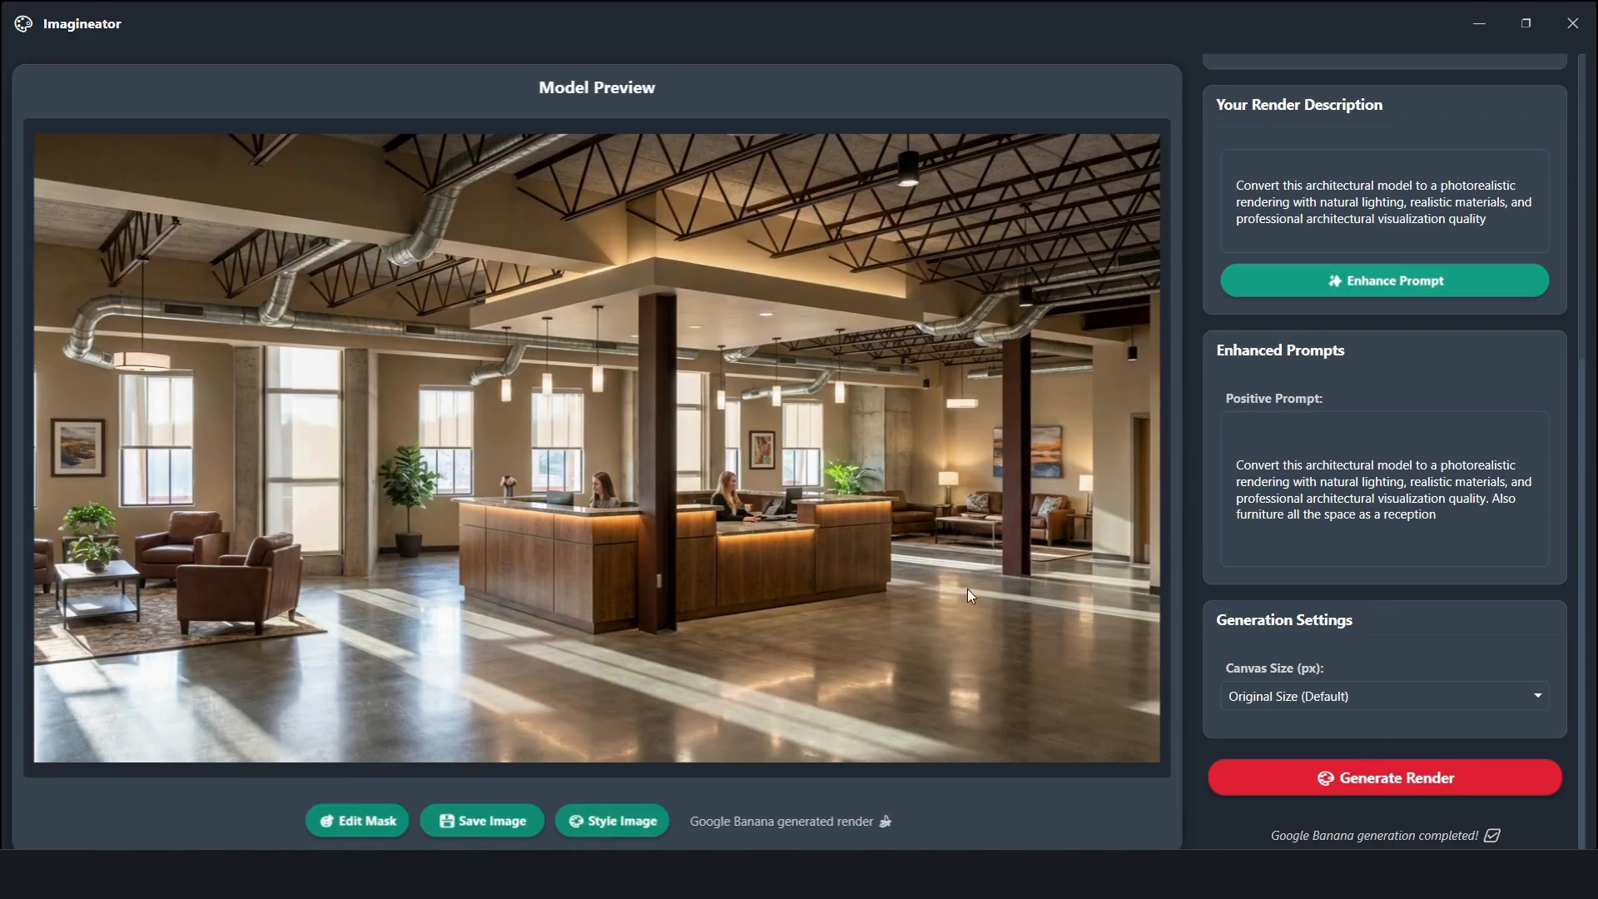
scroll(1554, 509, up, 5)
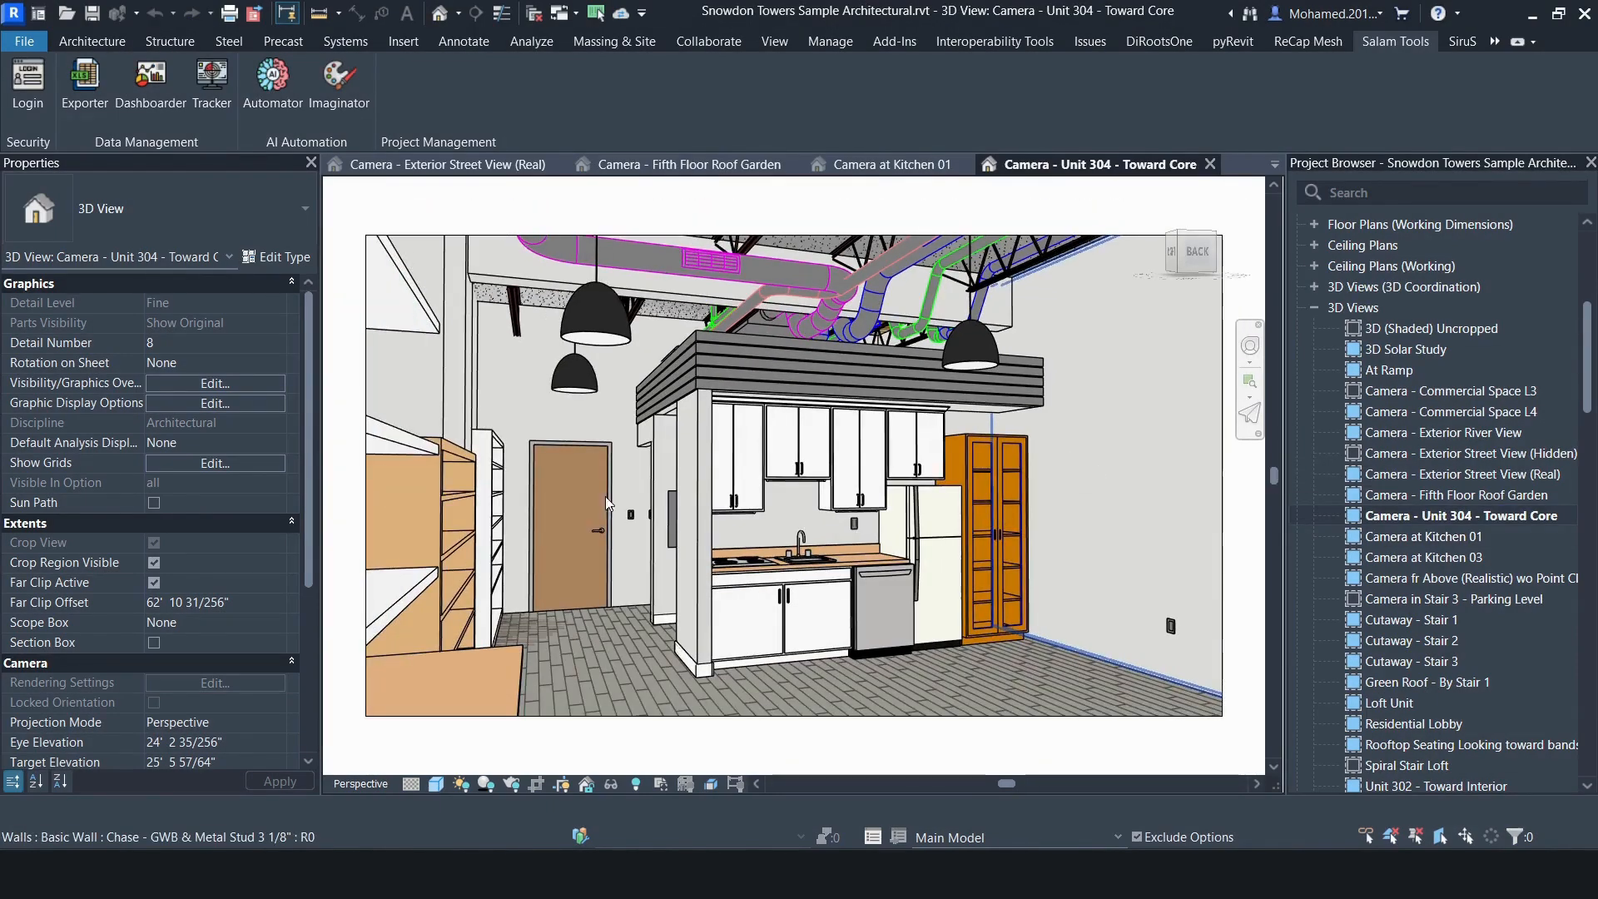
Open Imagineator for the Camera - Unit 304 - Toward Core view and copy the render description over its positive prompt
click(339, 83)
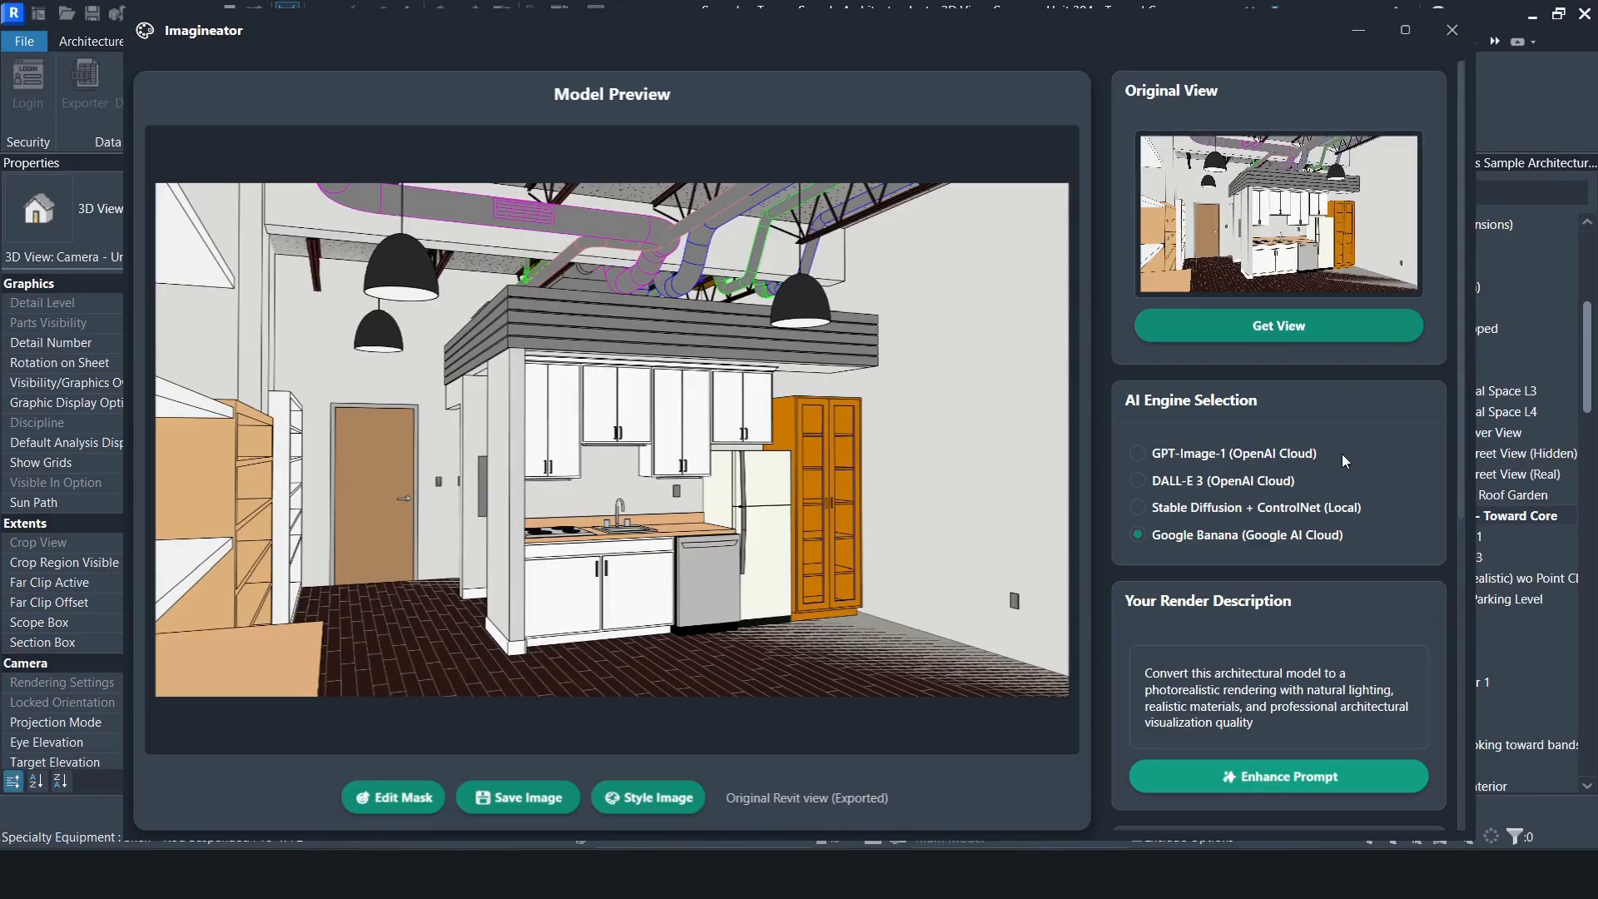
scroll(1341, 453, down, 4)
click(1235, 263)
key(ctrl+a)
key(ctrl+c)
click(1215, 590)
key(ctrl+a)
key(ctrl+v)
Change the lighting in the positive prompt from natural to "artificial" and generate the kitchen render
double_click(1328, 576)
text(artificial)
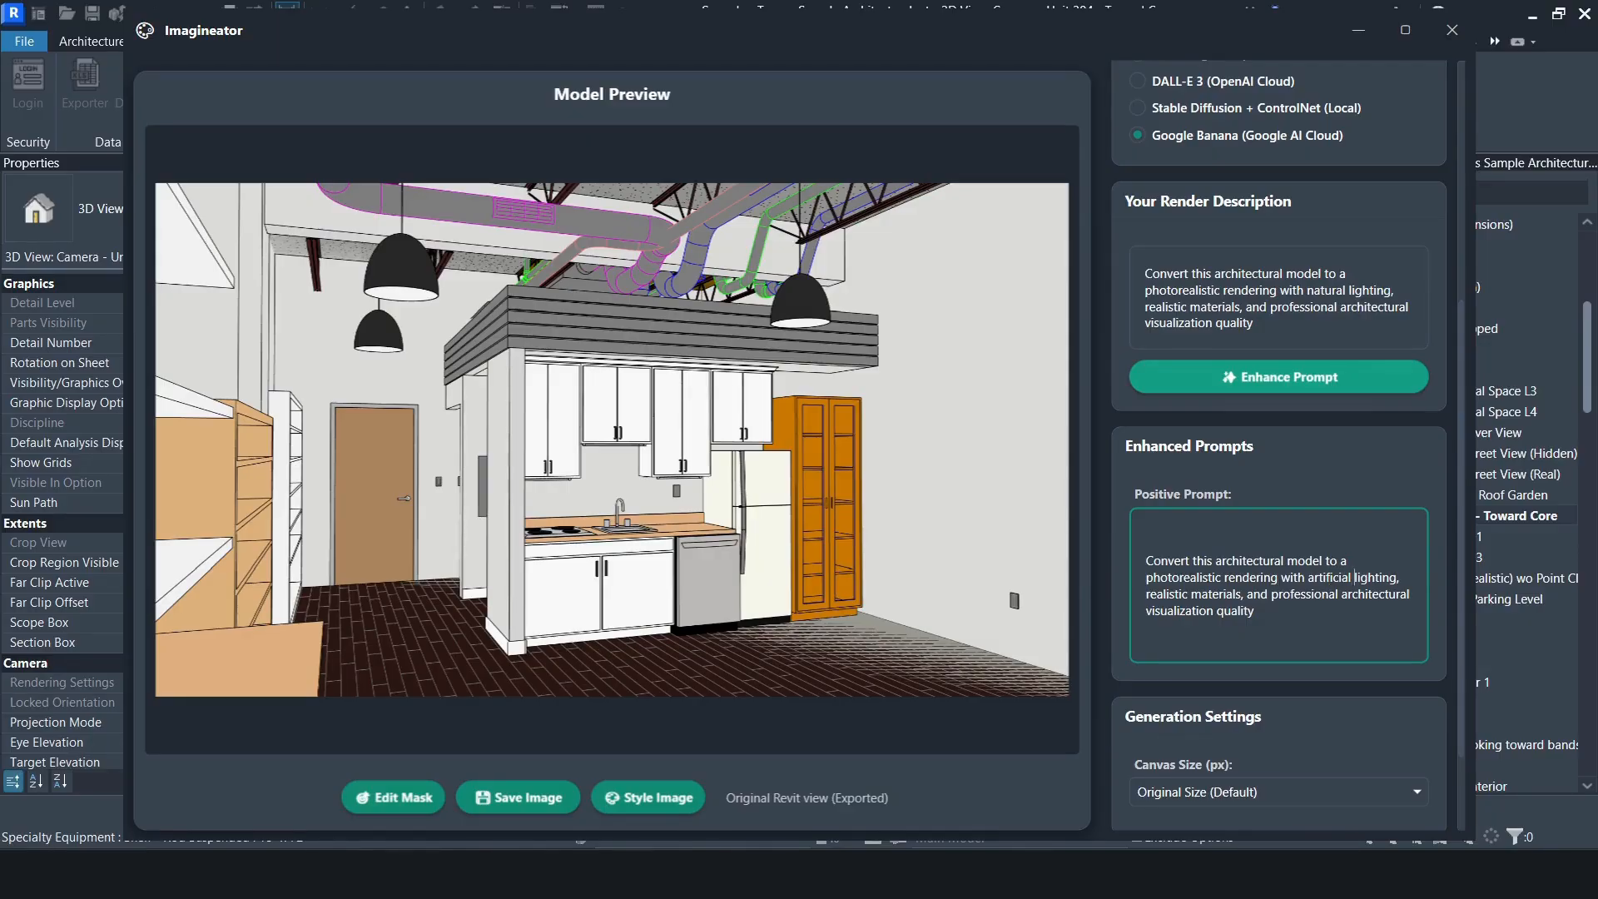
scroll(1302, 588, down, 3)
click(1317, 744)
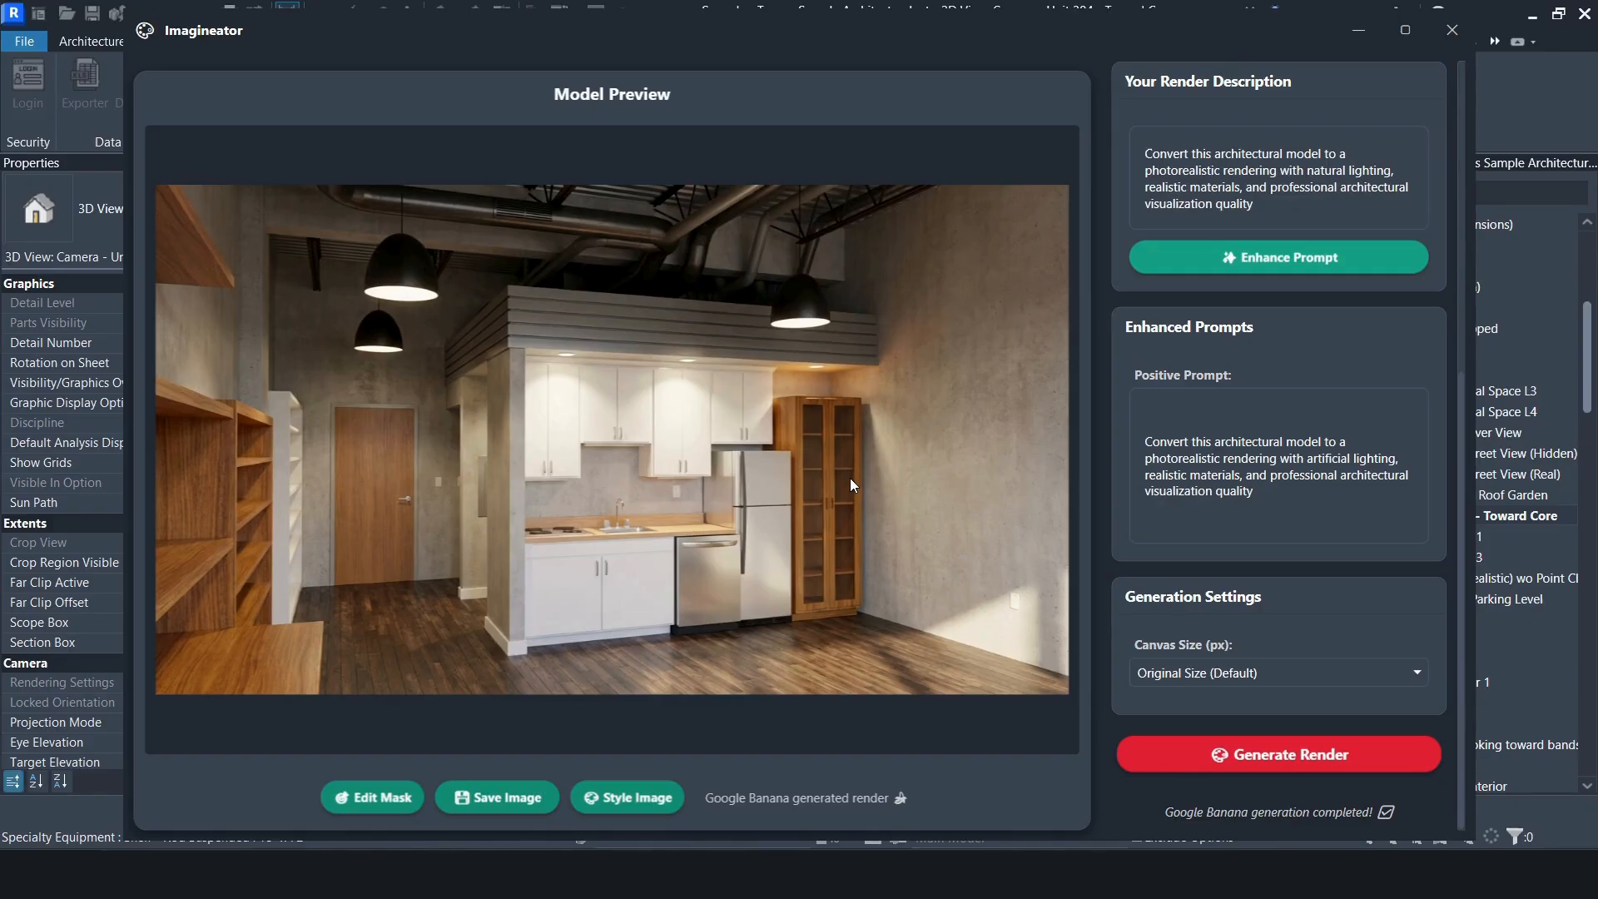
From the restored original view, generate a render with ", make the decoration and make painting as white" added to the positive prompt
scroll(1265, 233, up, 5)
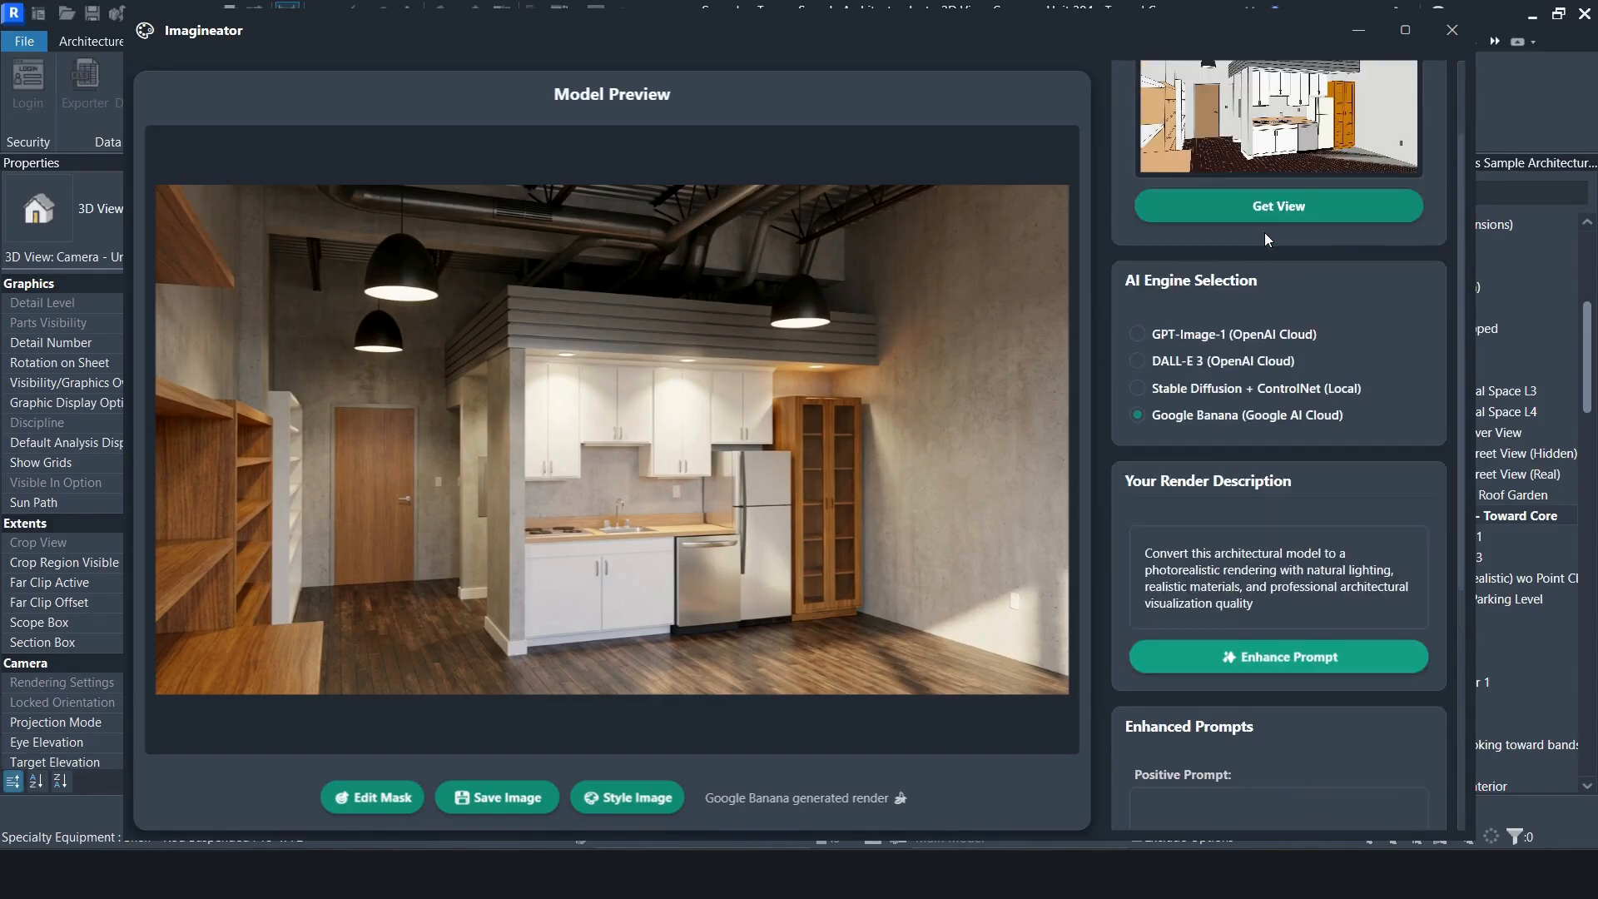
click(1265, 208)
scroll(1266, 557, down, 5)
click(1289, 491)
text(, make the dec)
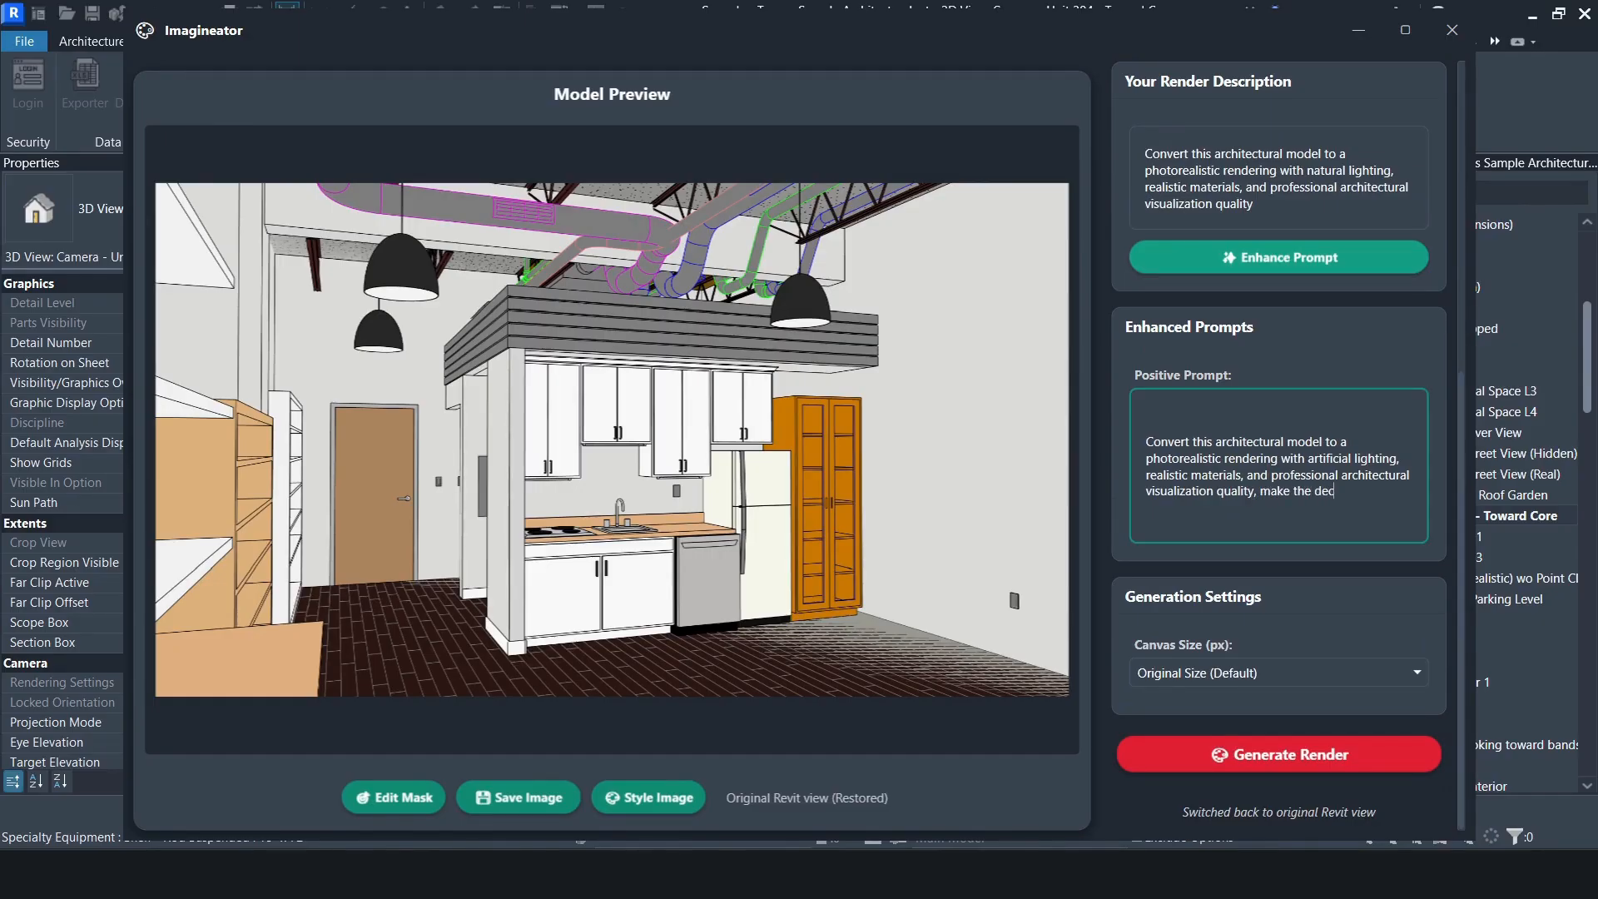
text(oration and painting )
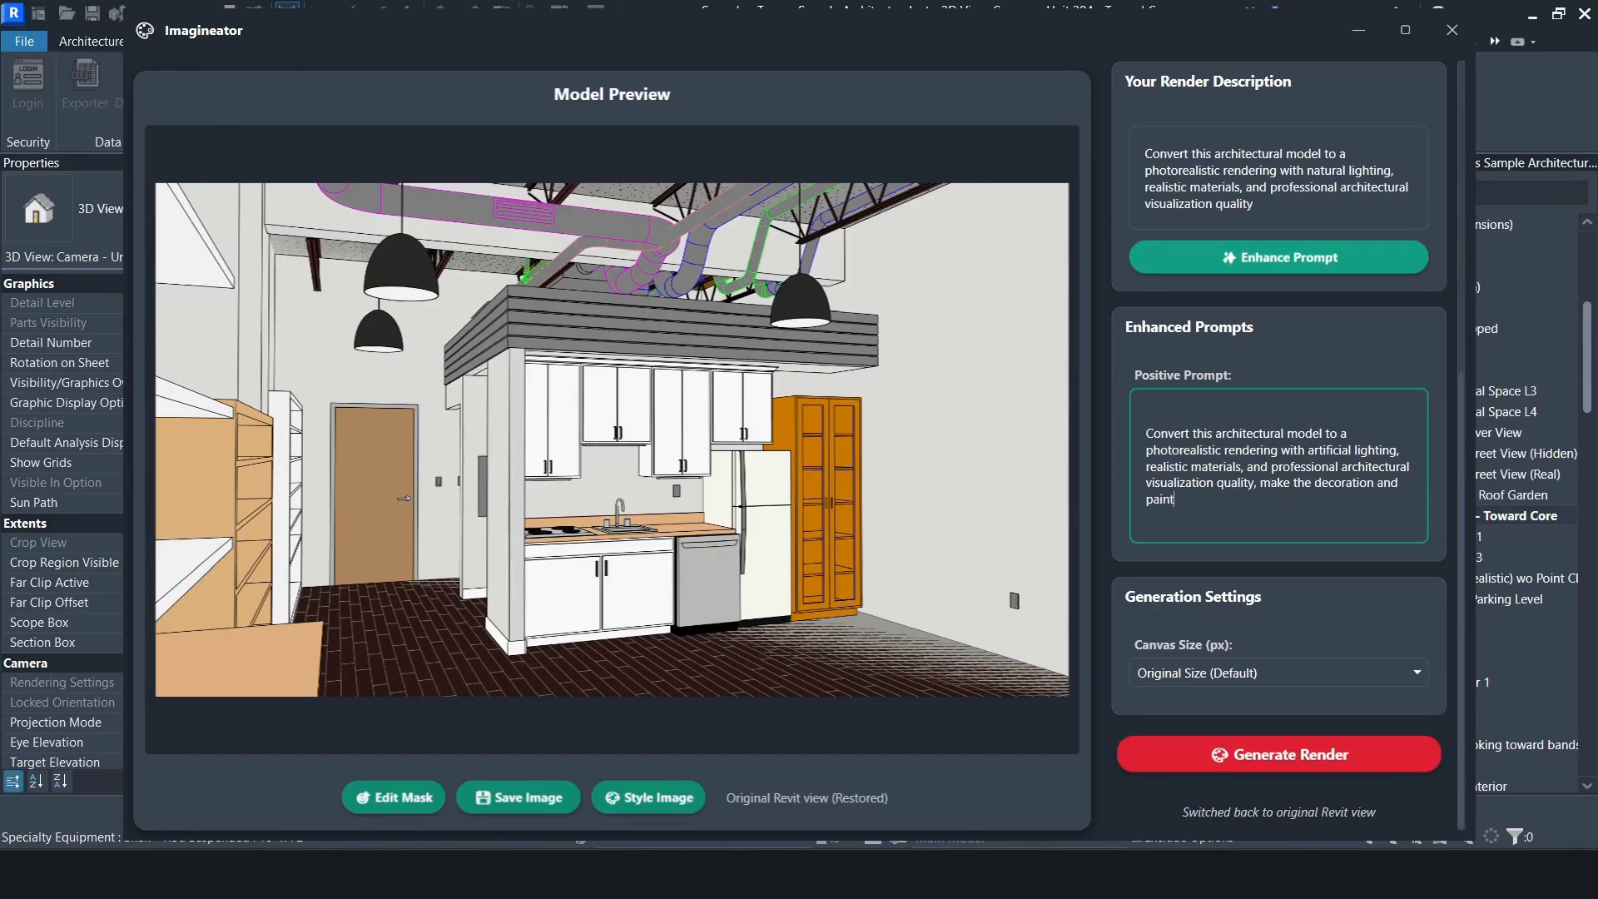
text(as white)
click(1403, 484)
text(make)
click(1279, 753)
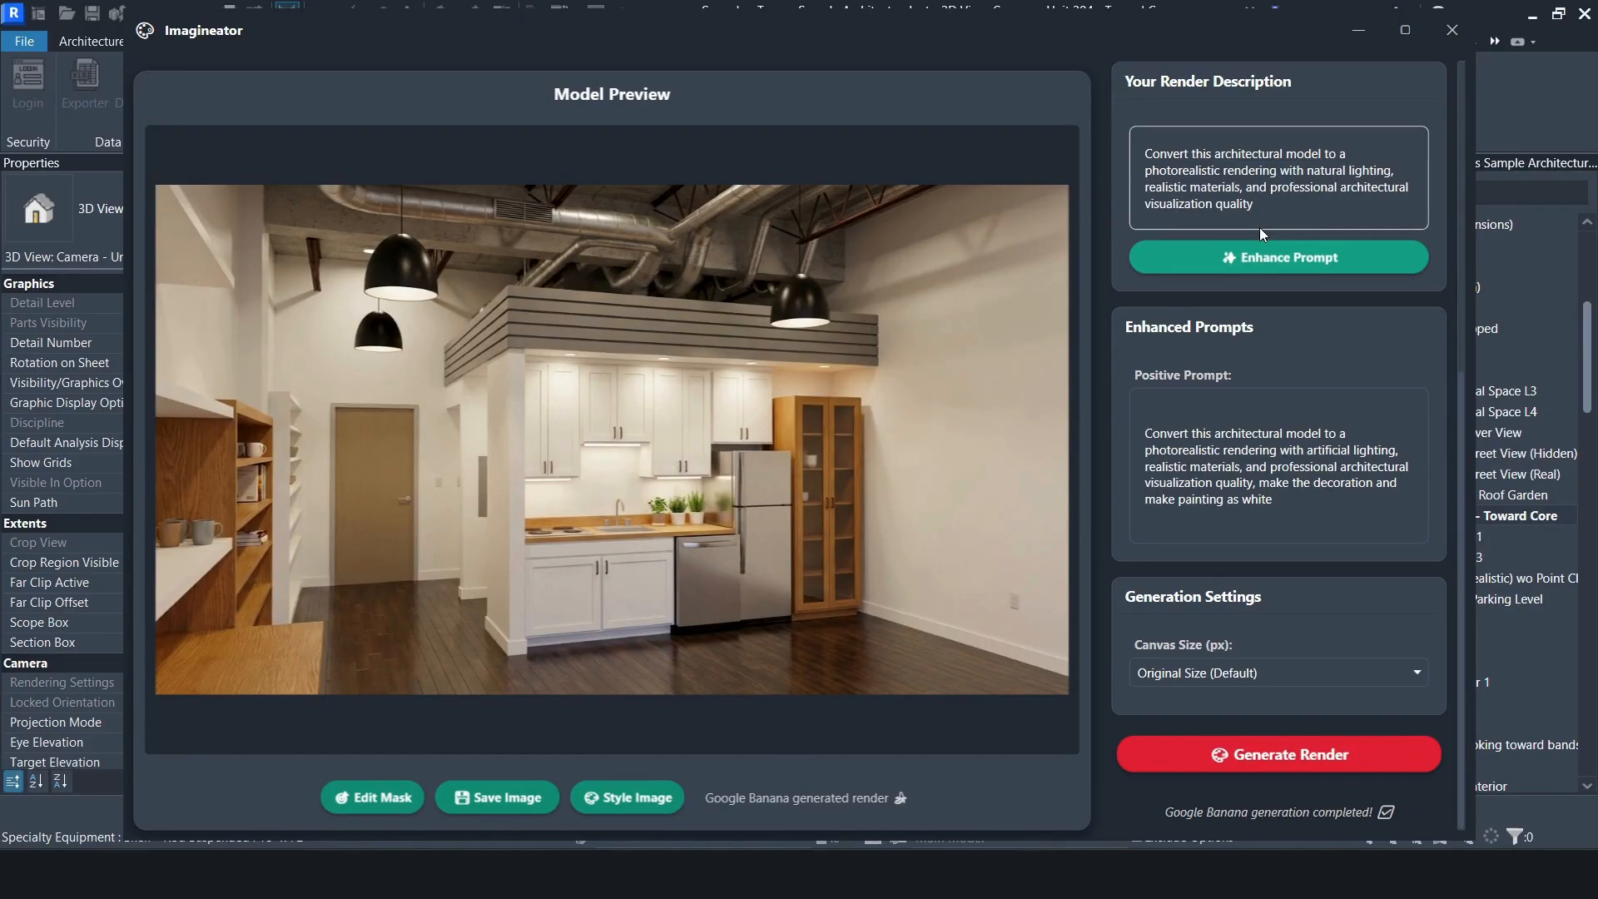
Maximize the Imagineator window for the Green Roof view and copy the render description text over the existing positive prompt
click(1405, 29)
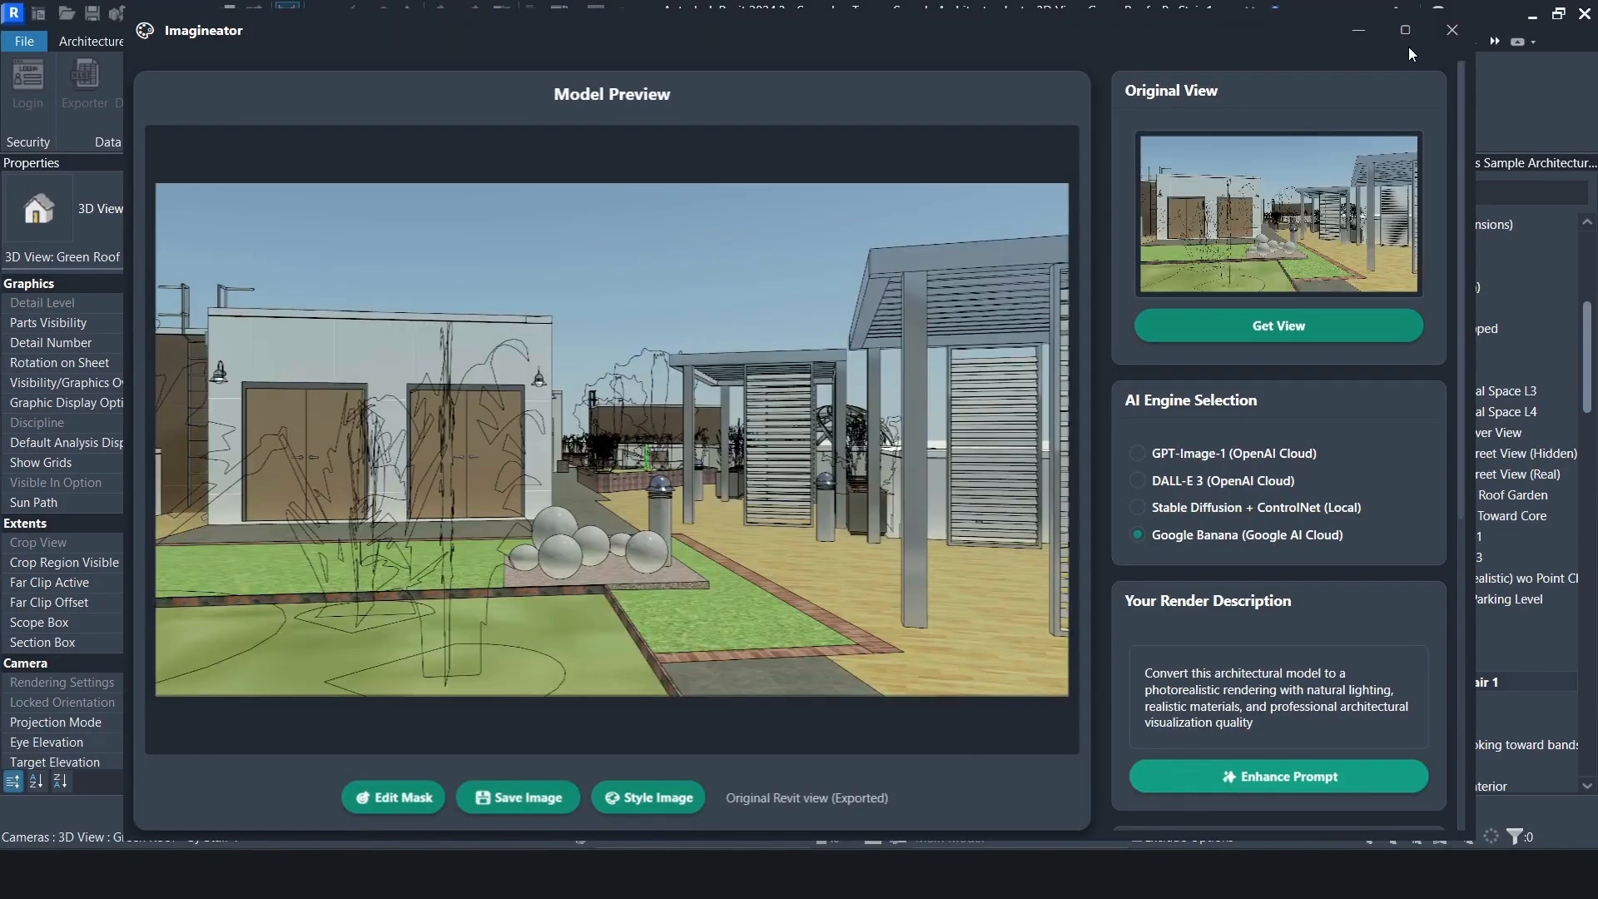
click(1405, 31)
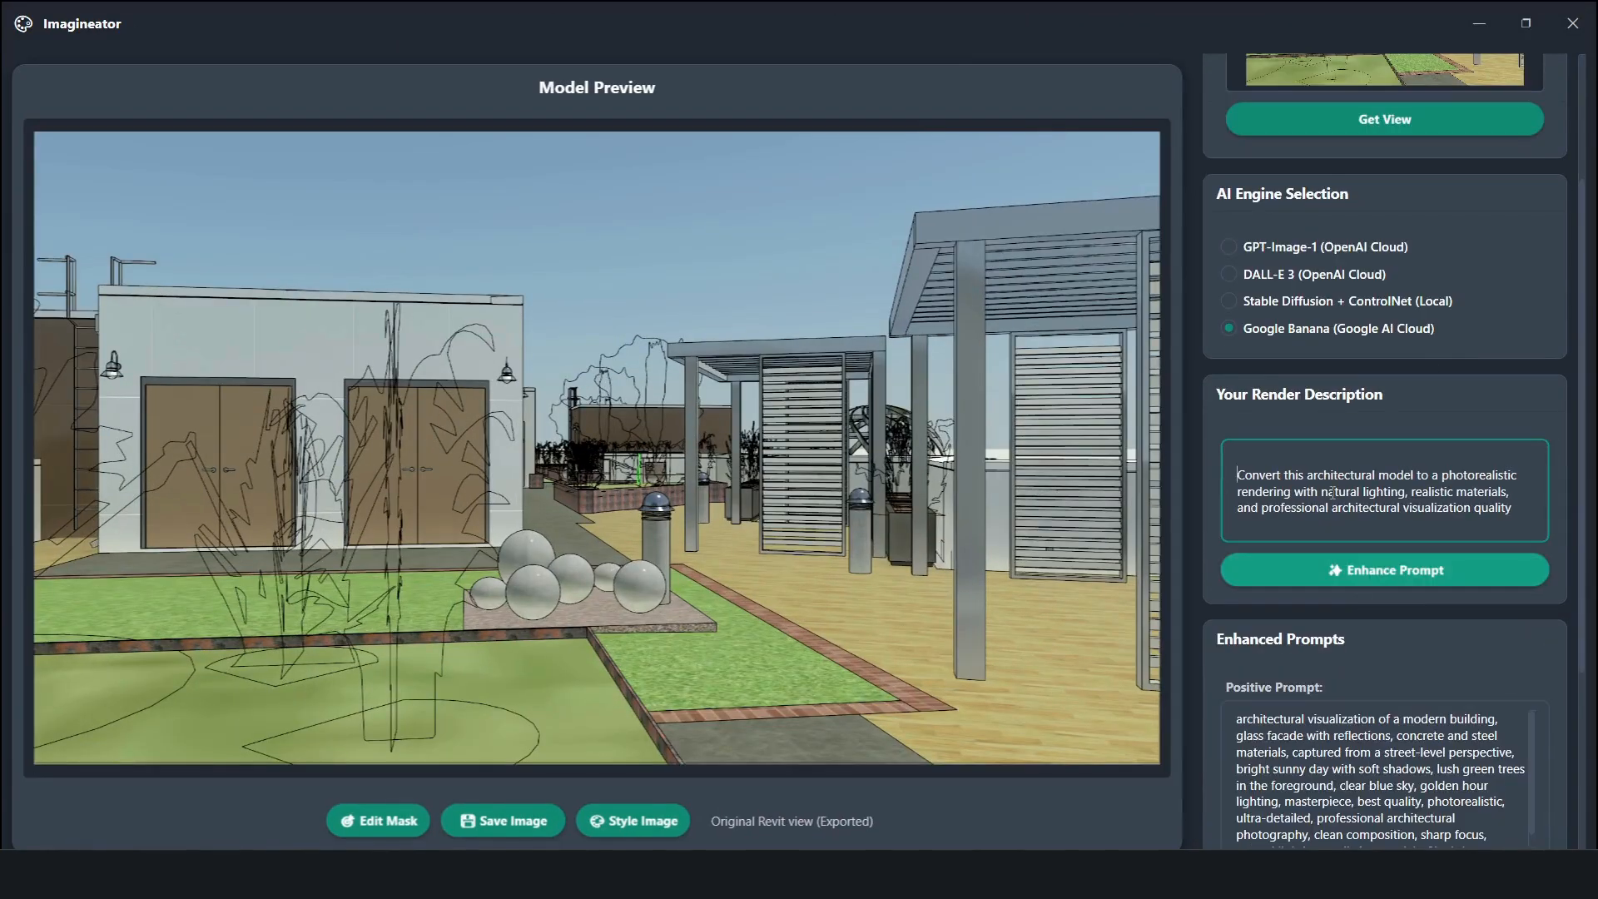
triple_click(1333, 491)
key(ctrl+c)
triple_click(1360, 740)
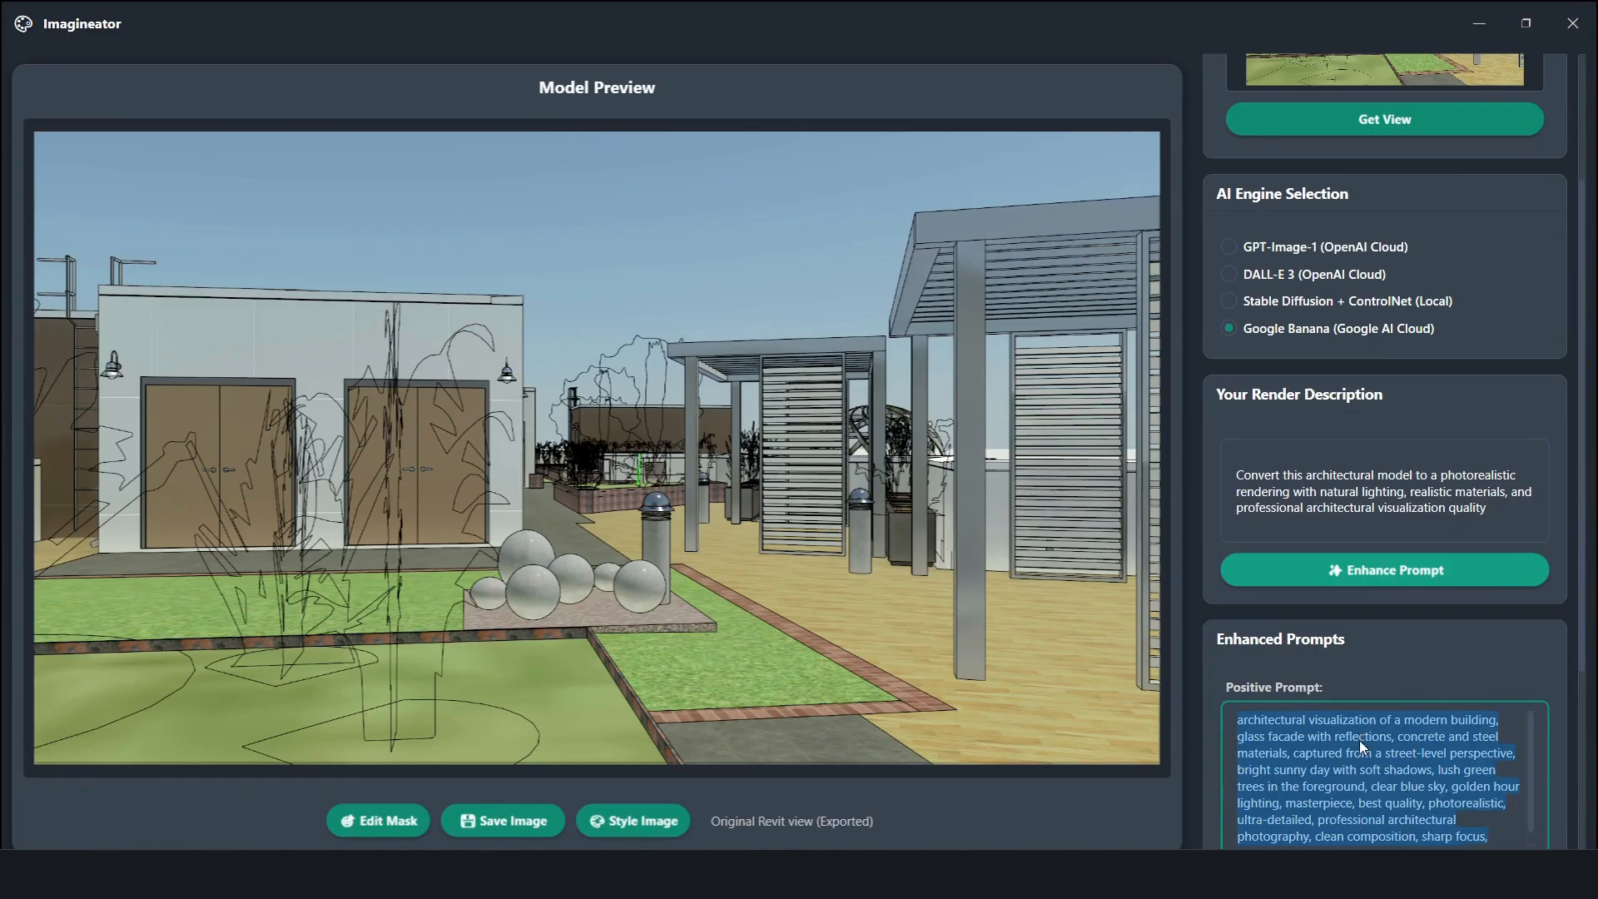
key(ctrl+v)
Generate the render of the Green Roof view at the original canvas size
scroll(1361, 741, down, 3)
click(1406, 779)
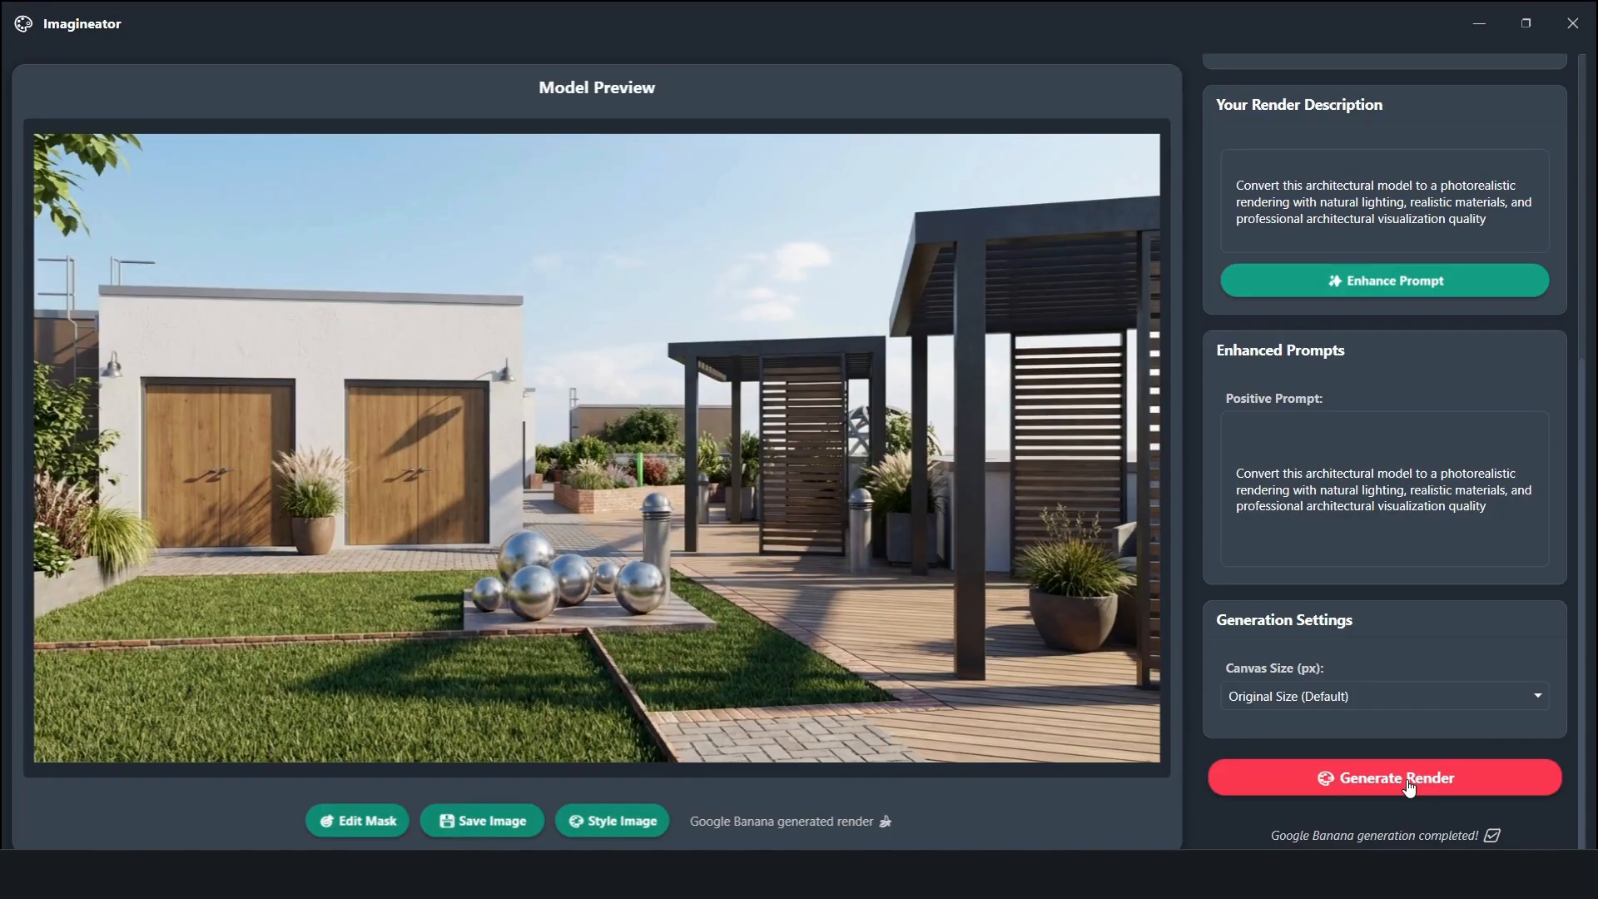
scroll(1506, 591, up, 5)
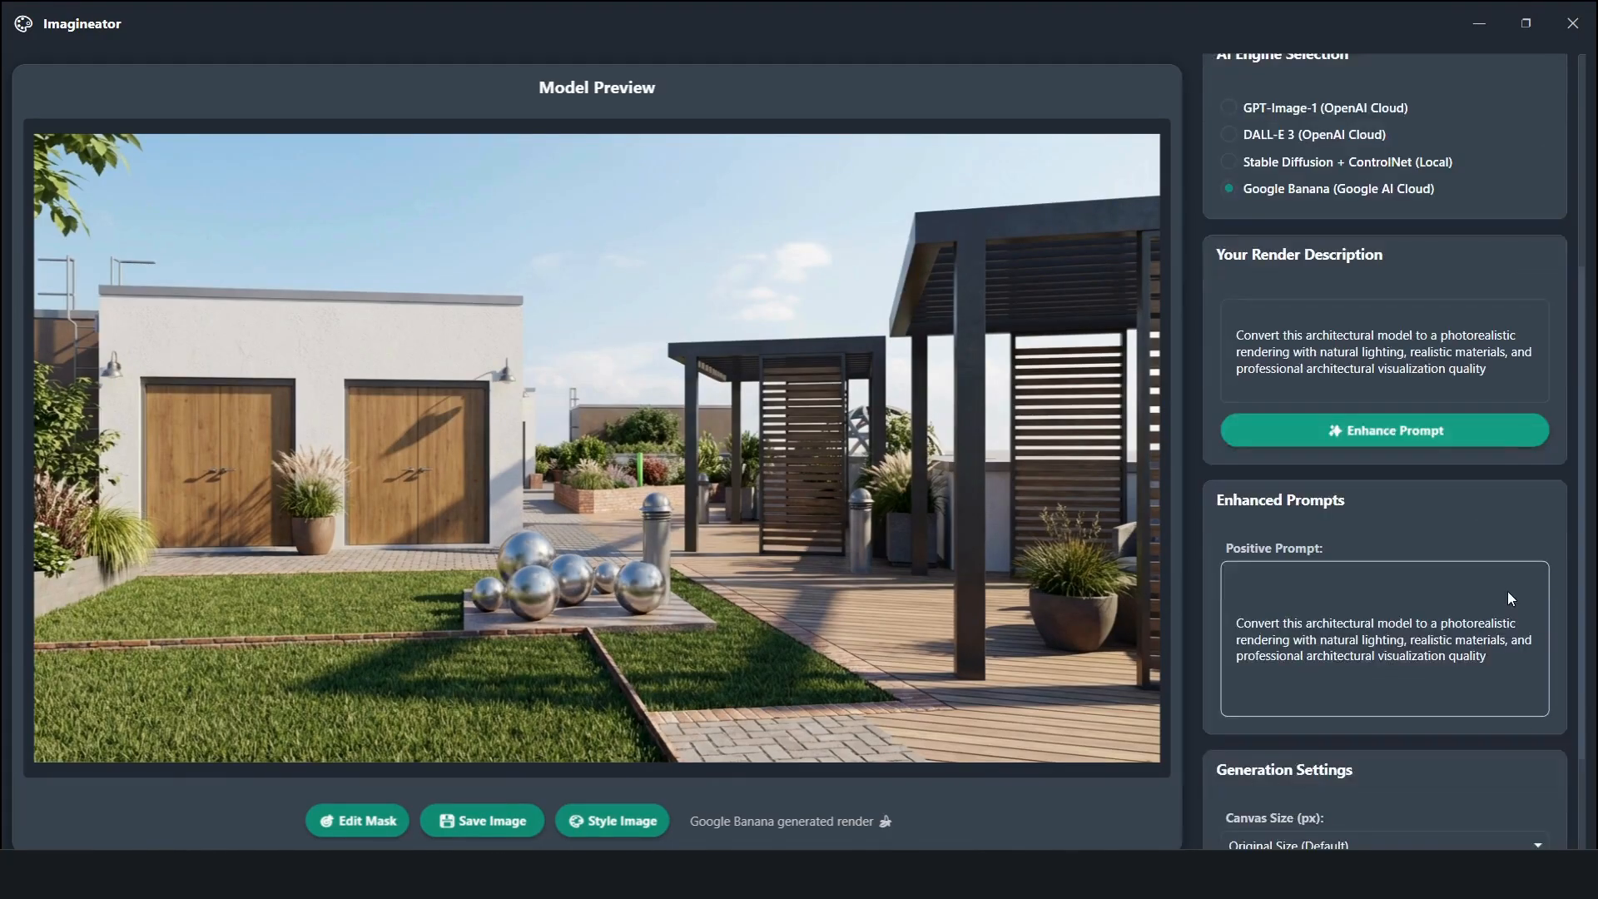